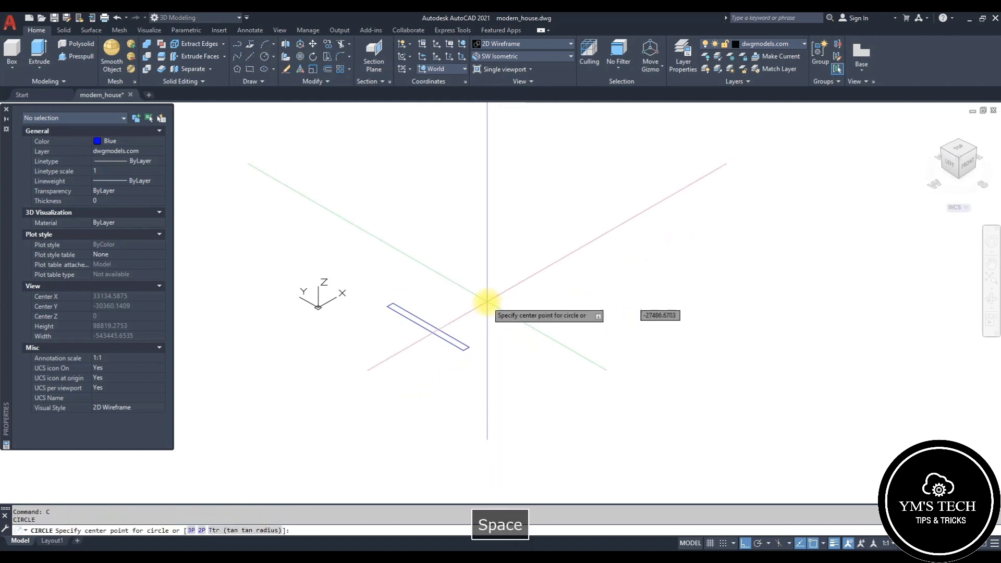
Step: Draw a circle beside the thin rectangle on the ground plane
{"action": "left_click", "coordinate": [487, 308]}
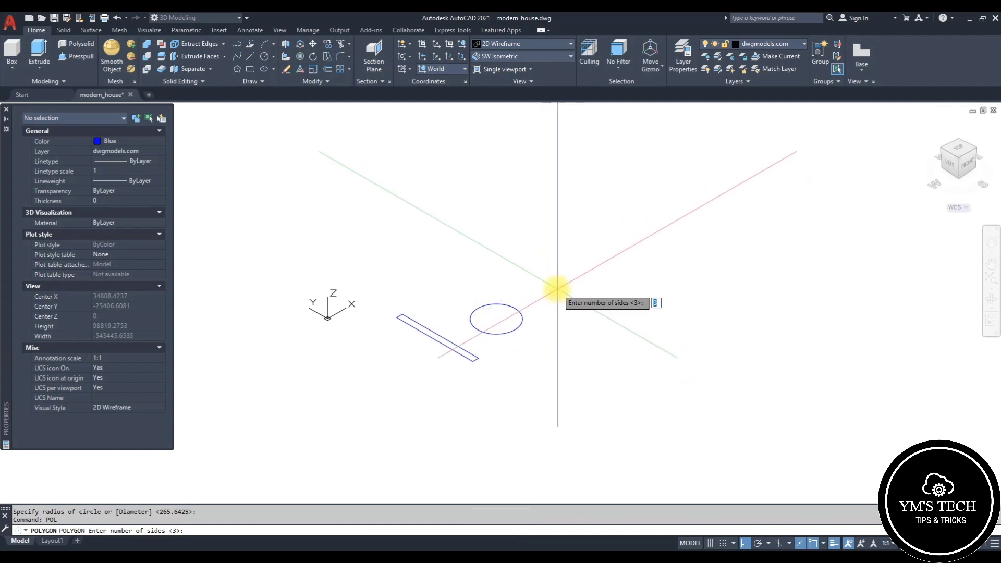
{"action": "key", "text": "Escape"}
{"action": "scroll", "coordinate": [521, 313], "scroll_direction": "up", "scroll_amount": 5}
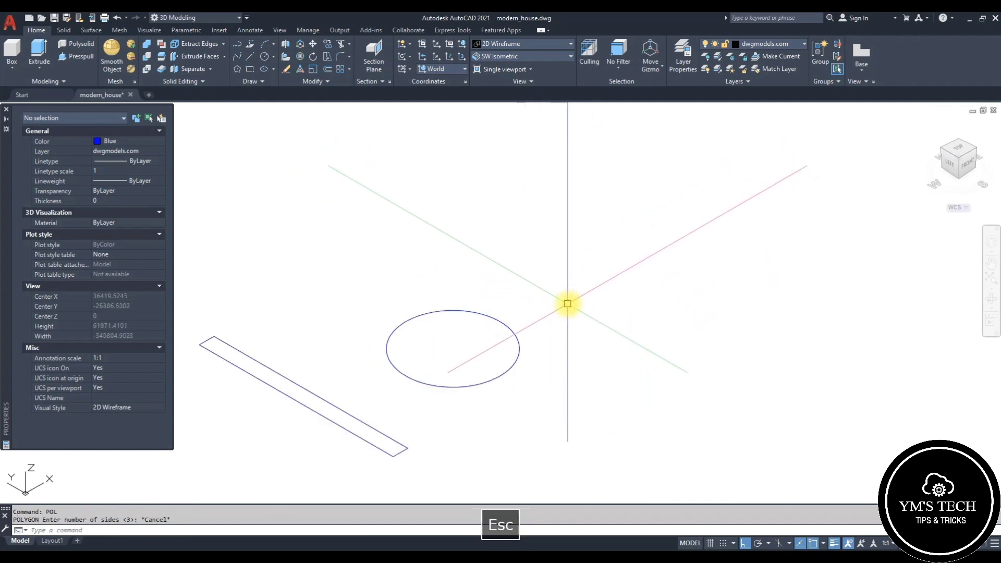
Step: Draw a three-sided polygon inscribed in a circle, placed beside the circle
{"action": "key", "text": "space"}
{"action": "key", "text": "space"}
{"action": "left_click", "coordinate": [559, 284]}
{"action": "left_click", "coordinate": [597, 315]}
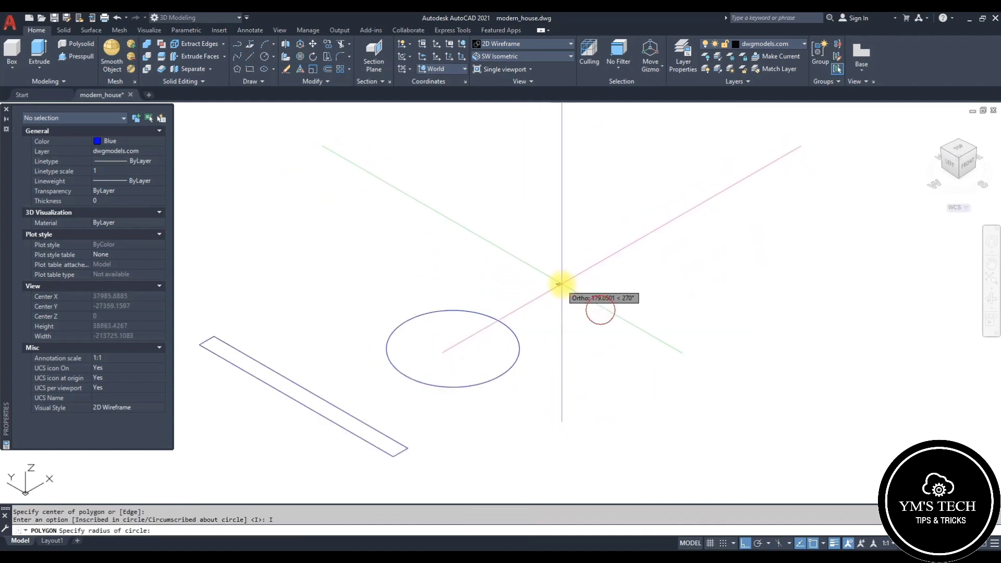
{"action": "scroll", "coordinate": [648, 330], "scroll_direction": "down", "scroll_amount": 5}
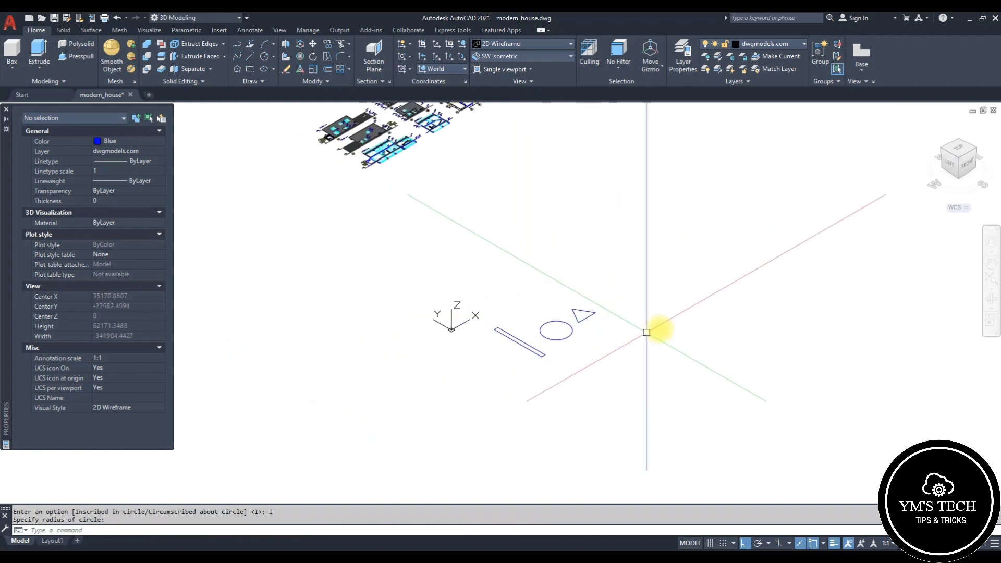
{"action": "scroll", "coordinate": [609, 326], "scroll_direction": "up", "scroll_amount": 3}
{"action": "scroll", "coordinate": [600, 323], "scroll_direction": "down", "scroll_amount": 3}
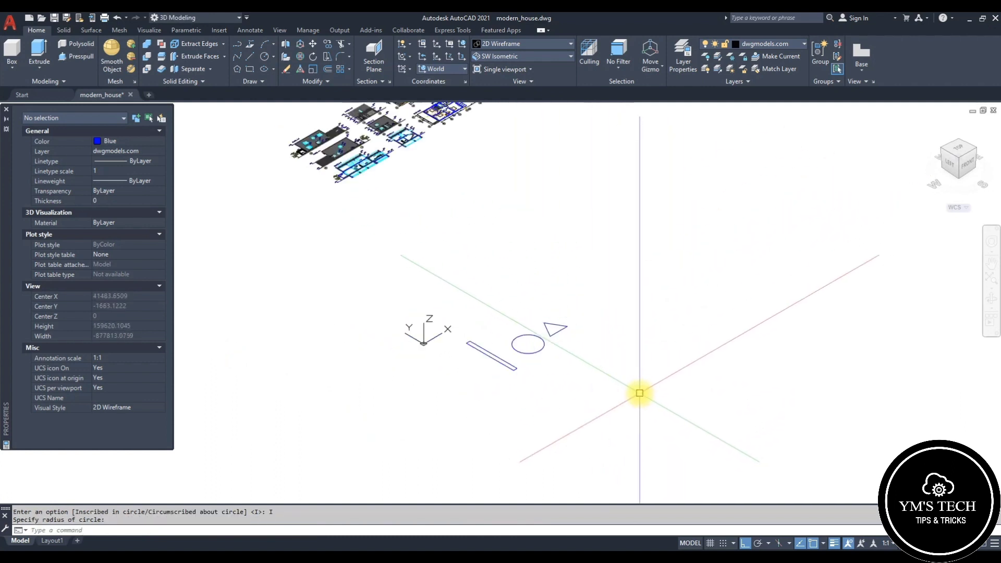
{"action": "middle_click_drag", "start_coordinate": [644, 388], "coordinate": [603, 357]}
{"action": "mouse_move", "coordinate": [605, 302]}
{"action": "middle_mouse_down"}
{"action": "mouse_move", "coordinate": [662, 336]}
{"action": "mouse_move", "coordinate": [521, 355]}
{"action": "middle_mouse_up"}
{"action": "scroll", "coordinate": [530, 412], "scroll_direction": "up", "scroll_amount": 4}
{"action": "scroll", "coordinate": [515, 412], "scroll_direction": "down", "scroll_amount": 2}
{"action": "scroll", "coordinate": [409, 365], "scroll_direction": "up", "scroll_amount": 2}
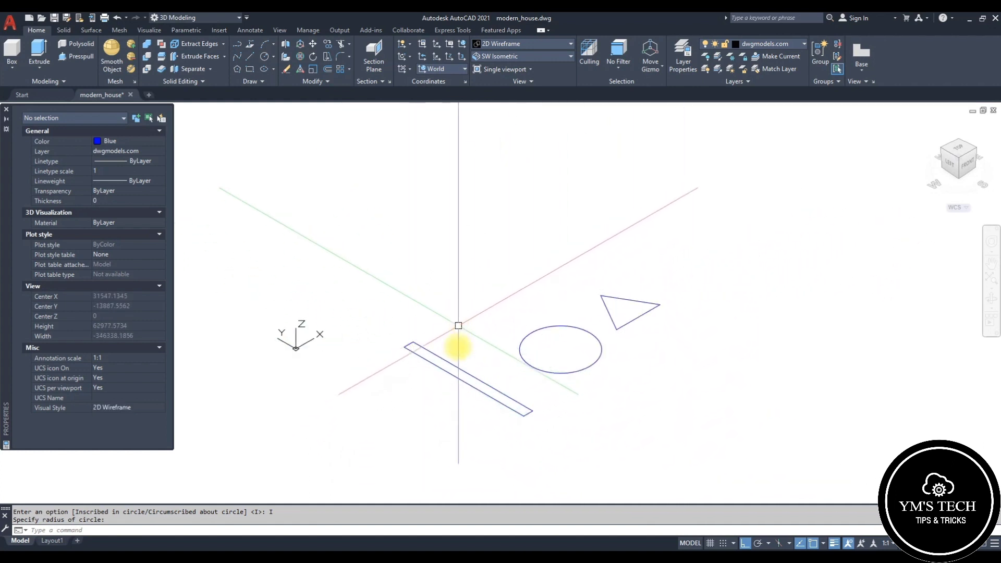
{"action": "key", "text": "Escape"}
{"action": "left_click", "coordinate": [458, 373]}
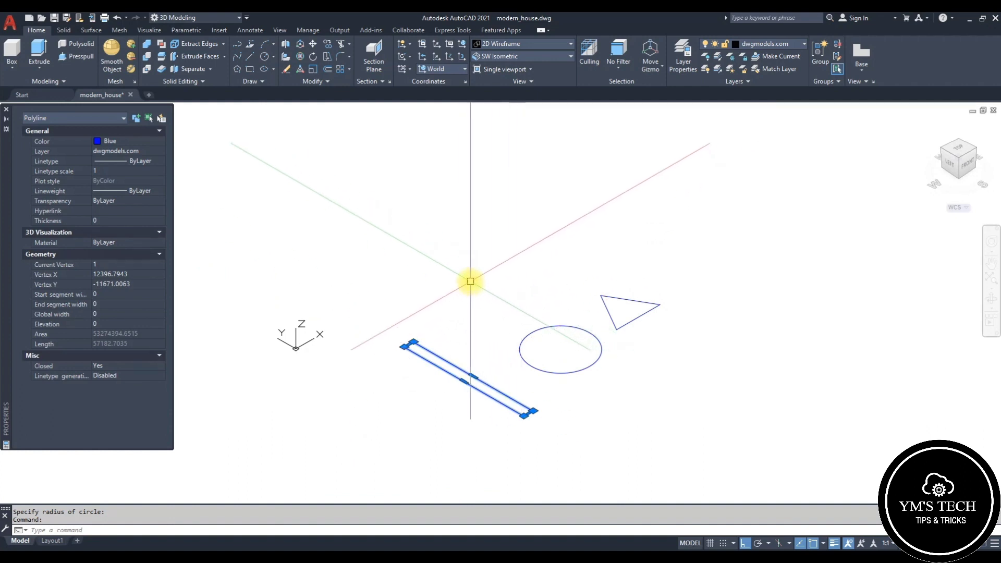
{"action": "type", "text": "ex"}
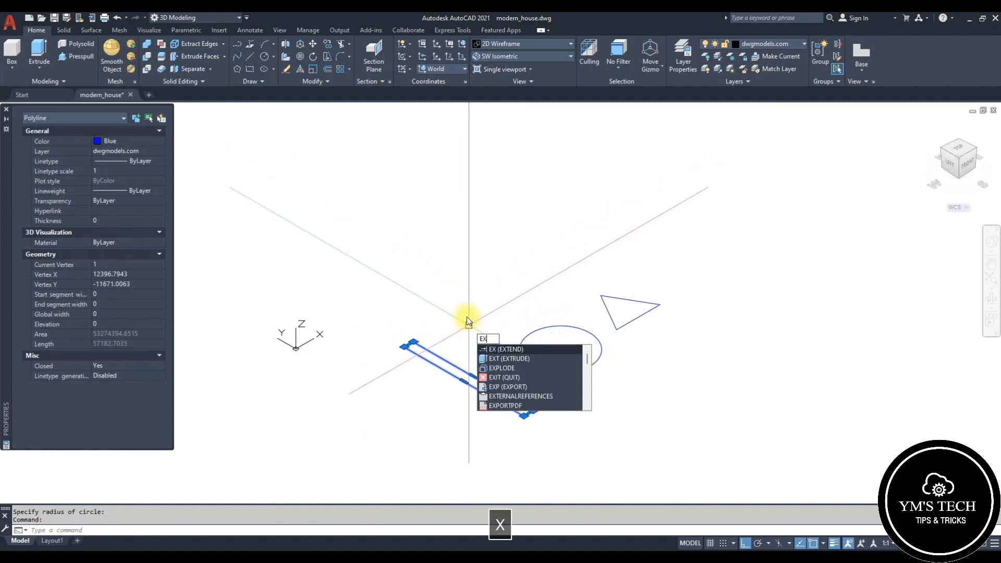
{"action": "key", "text": "Escape"}
{"action": "left_click", "coordinate": [442, 366]}
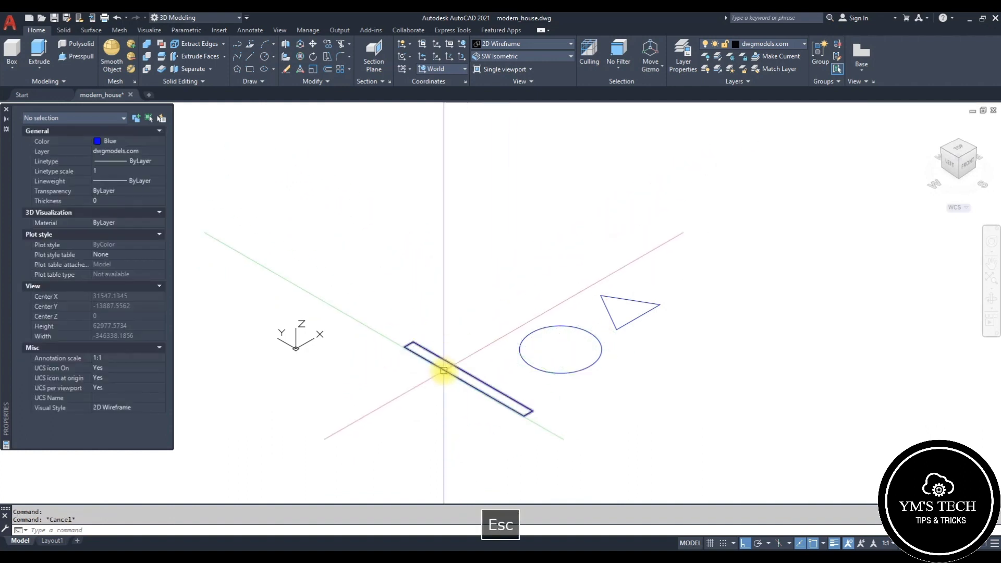
{"action": "type", "text": "ext"}
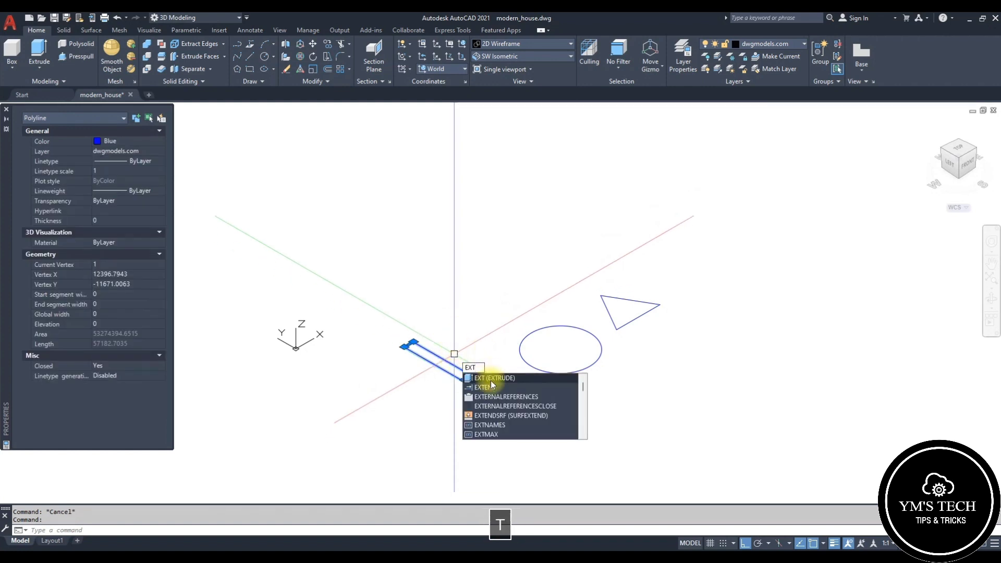
{"action": "key", "text": "Escape"}
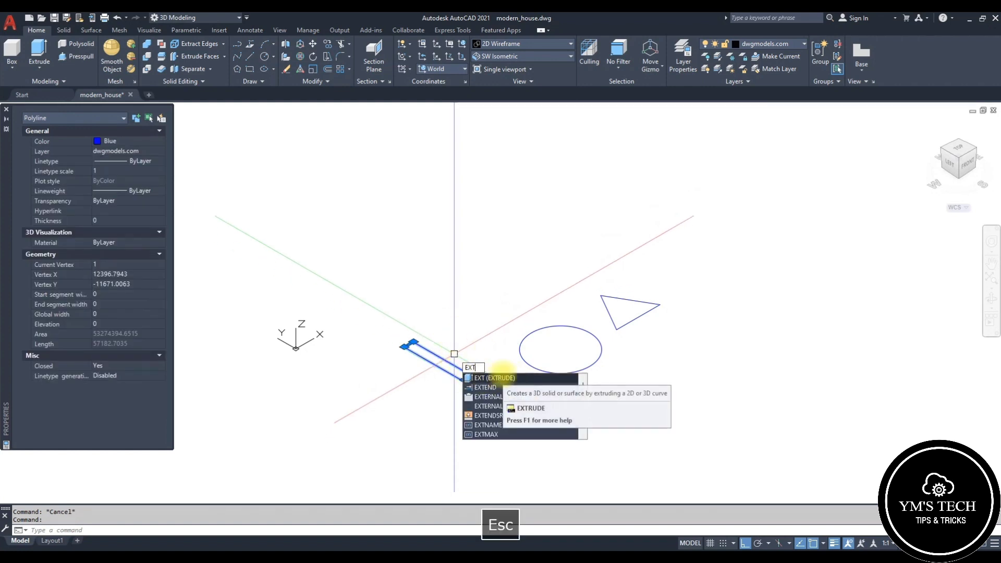
Step: Extrude the rectangle, circle and triangle to a height of 10000
{"action": "left_click", "coordinate": [39, 58]}
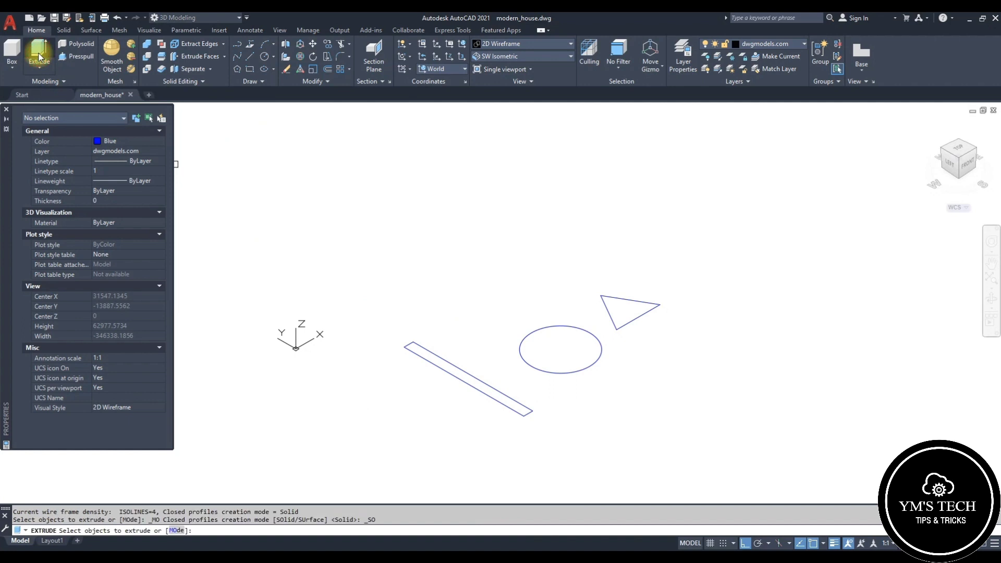
{"action": "left_click", "coordinate": [467, 385]}
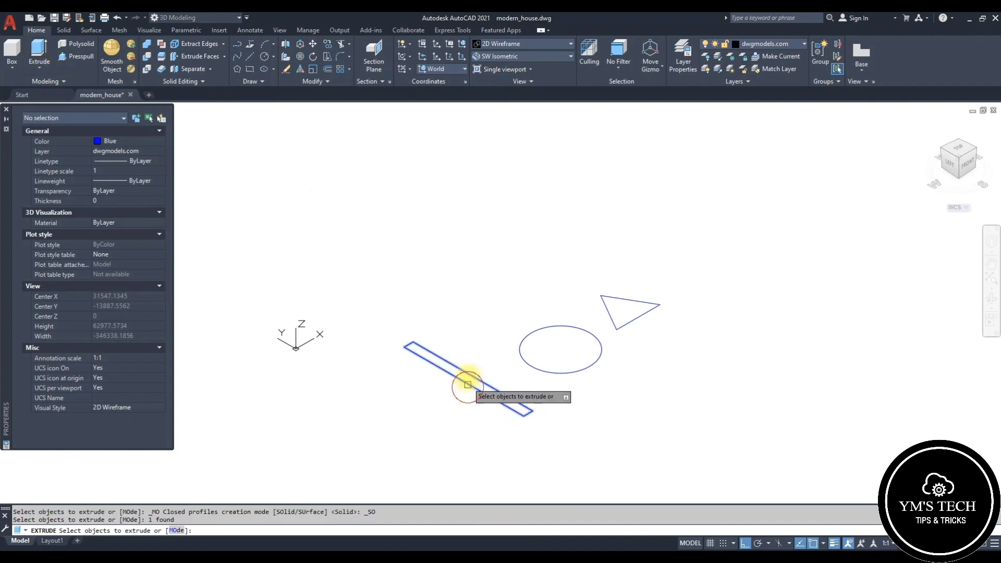
{"action": "left_click", "coordinate": [523, 357]}
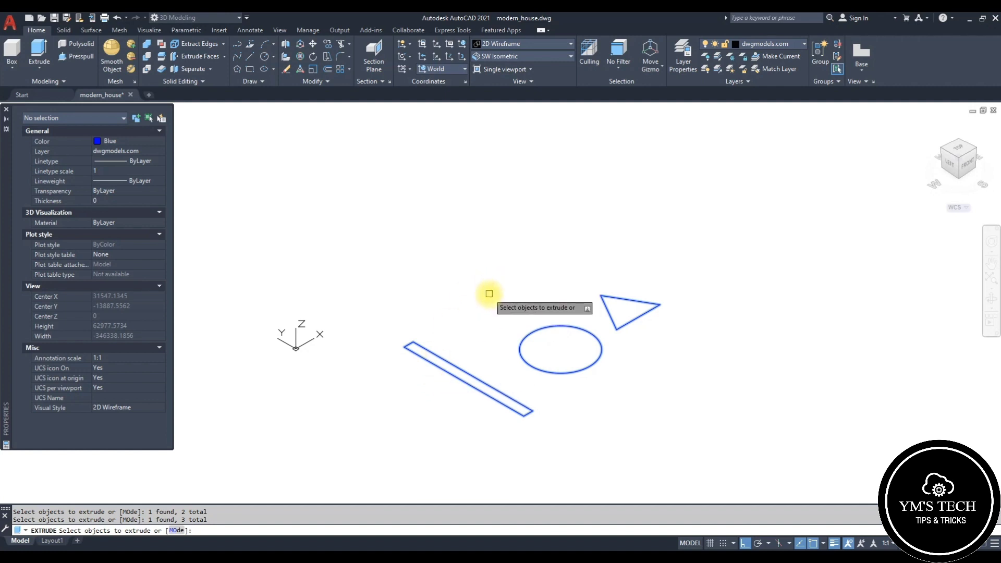
{"action": "key", "text": "space"}
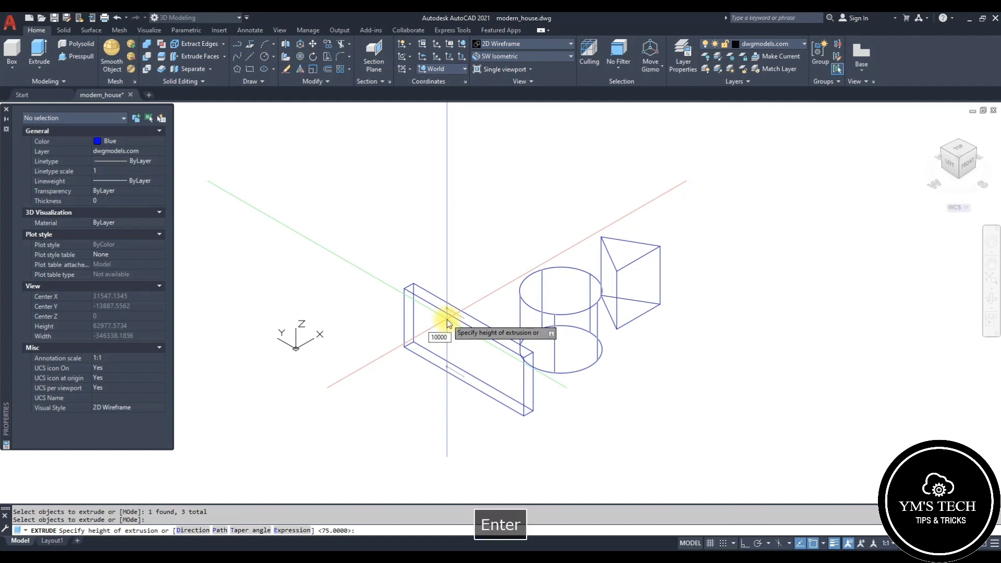
{"action": "key", "text": "Return"}
{"action": "scroll", "coordinate": [552, 349], "scroll_direction": "up", "scroll_amount": 3}
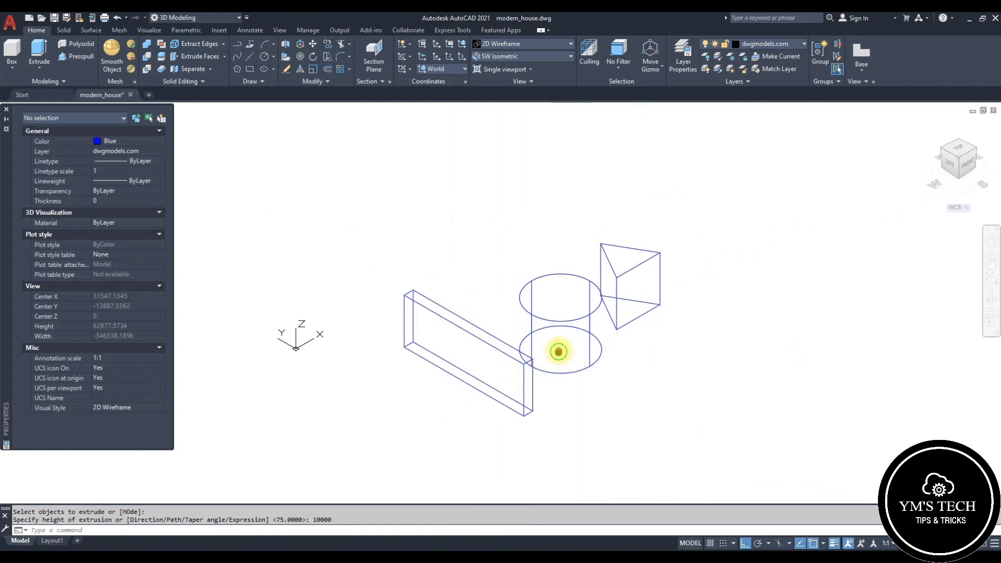
{"action": "middle_click_drag", "start_coordinate": [588, 300], "coordinate": [588, 311]}
{"action": "key", "text": "Escape"}
{"action": "key", "text": "Escape"}
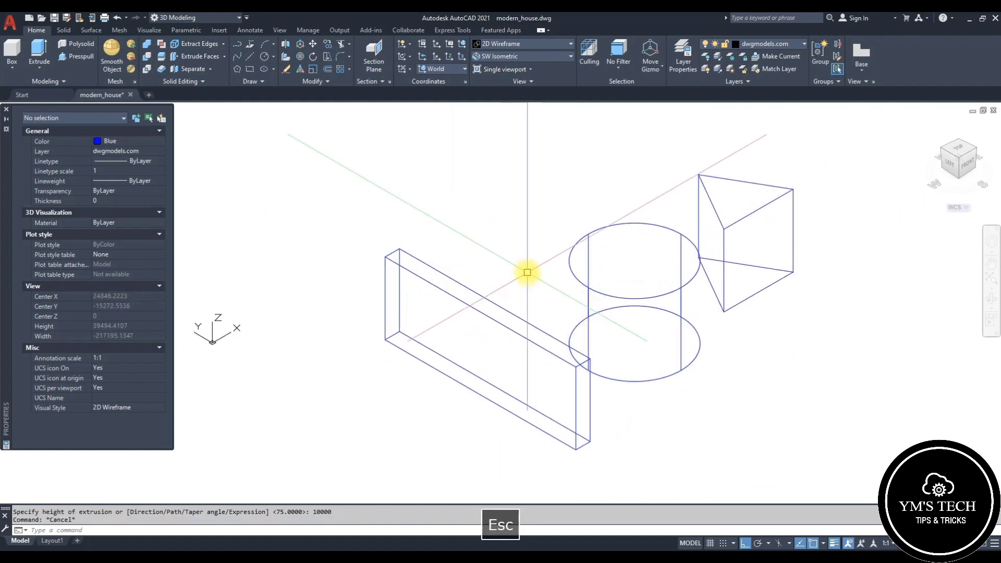
{"action": "left_click", "coordinate": [519, 263]}
{"action": "left_click", "coordinate": [463, 349]}
{"action": "key", "text": "Escape"}
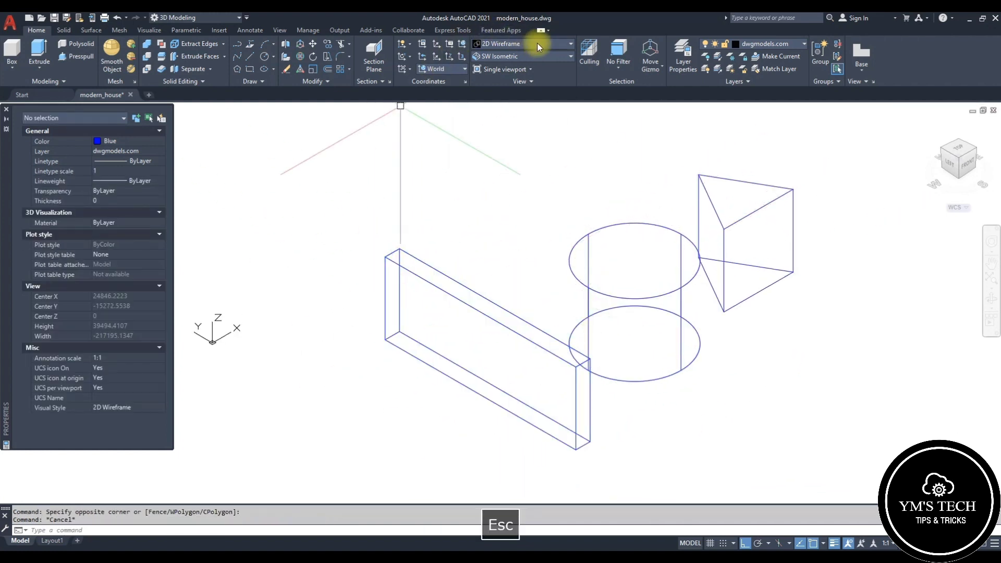
Step: Switch the viewport visual style to 3dWireframe and afterwards to Conceptual
{"action": "left_click", "coordinate": [537, 42]}
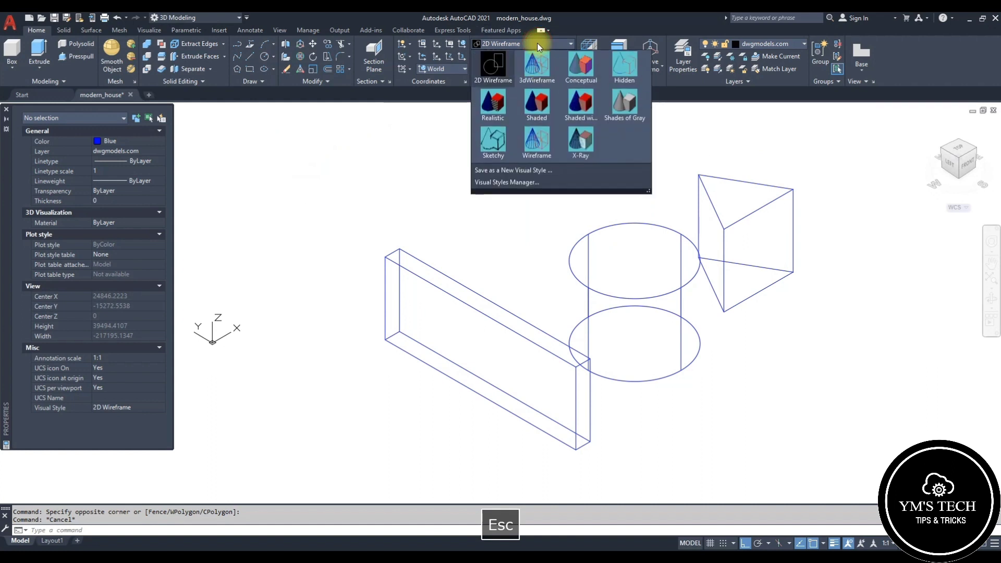
{"action": "left_click", "coordinate": [543, 73]}
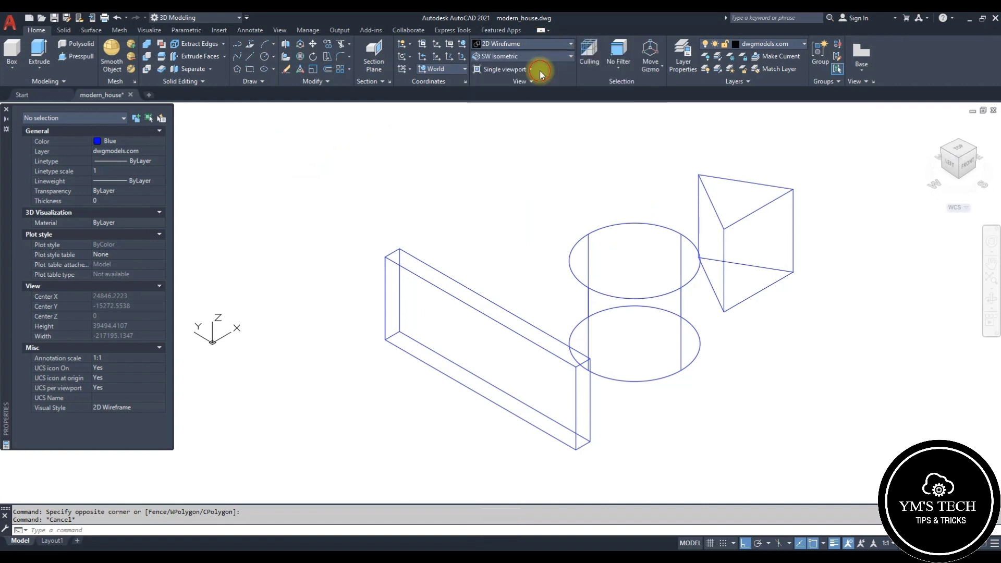
{"action": "left_click", "coordinate": [537, 45]}
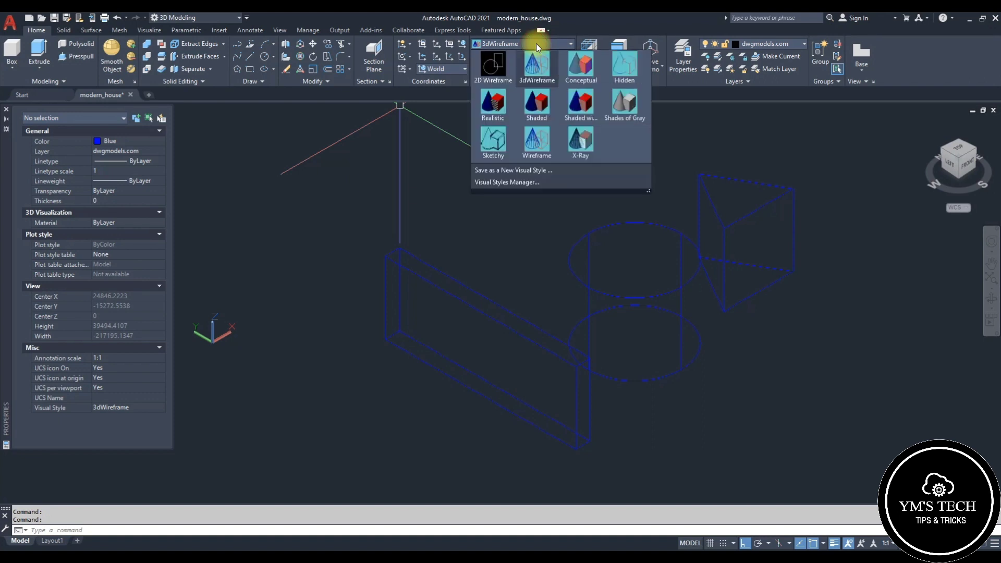
{"action": "left_click", "coordinate": [577, 73]}
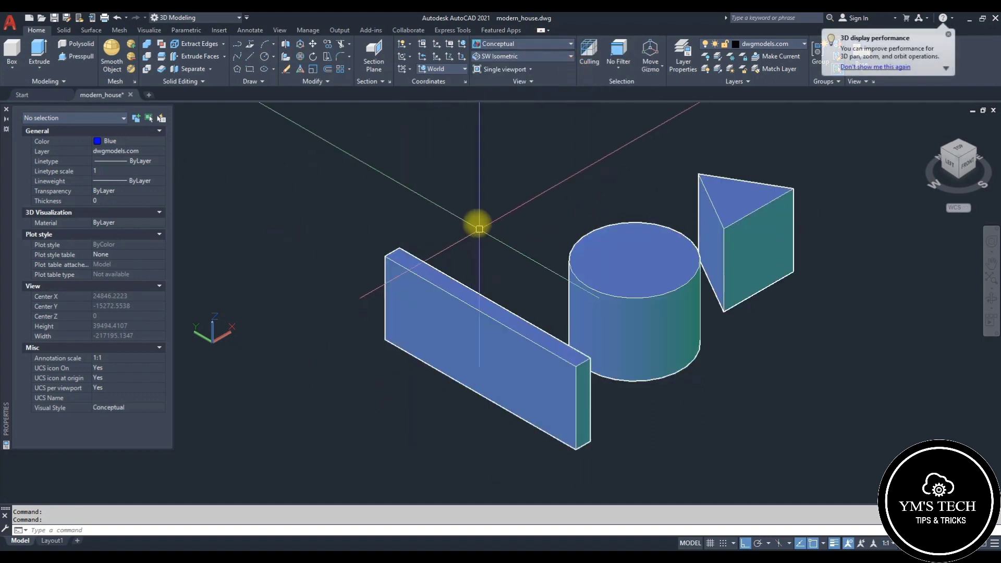
{"action": "key", "text": "Escape"}
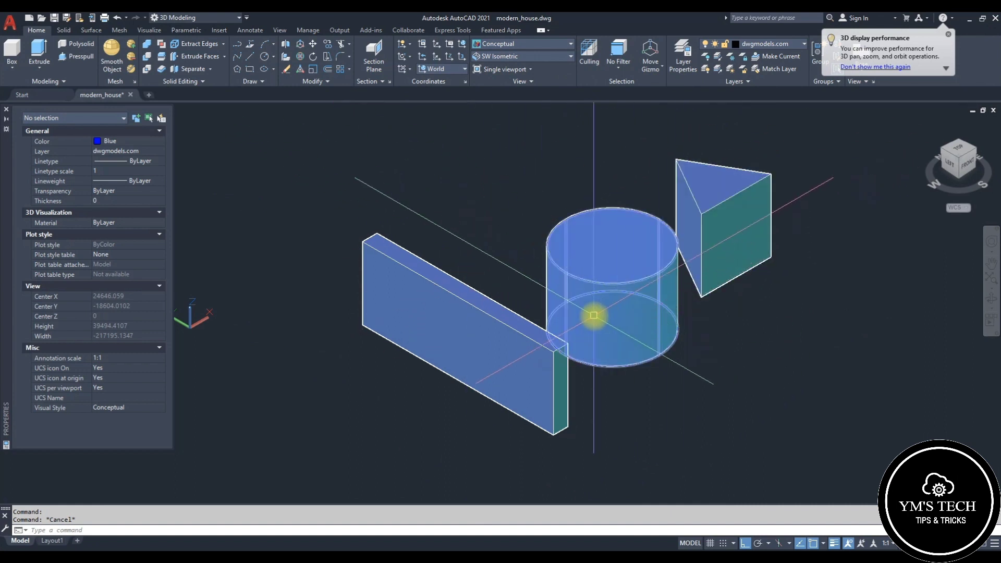
{"action": "middle_click_drag", "start_coordinate": [584, 323], "coordinate": [606, 292]}
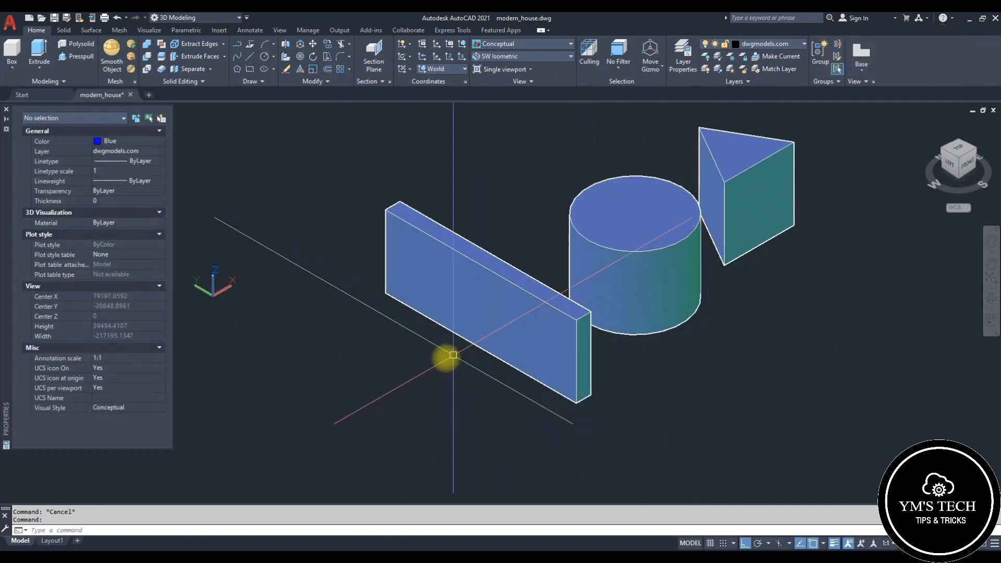
{"action": "middle_click_drag", "start_coordinate": [436, 362], "coordinate": [413, 339]}
{"action": "middle_click_drag", "start_coordinate": [670, 351], "coordinate": [650, 359]}
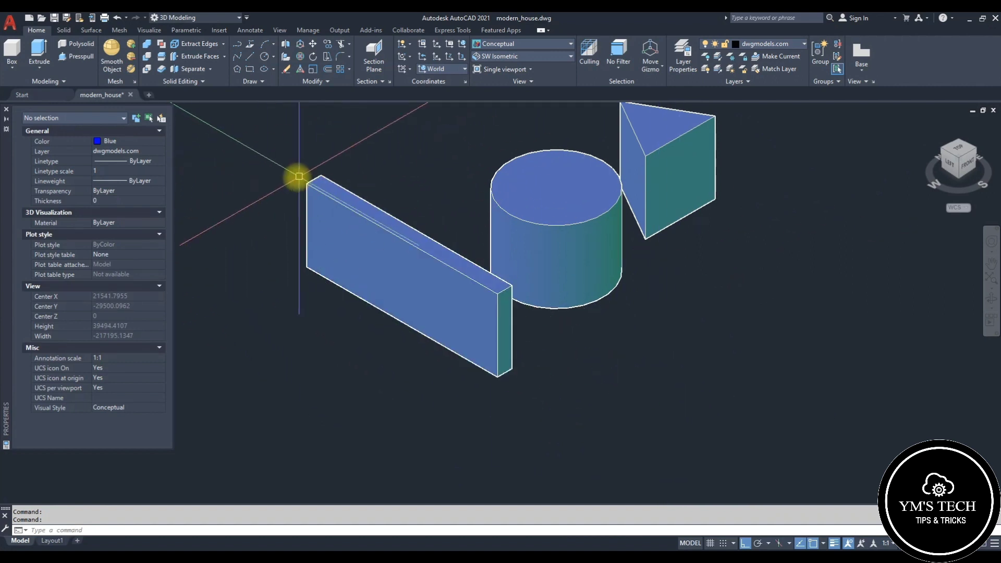
{"action": "left_click", "coordinate": [41, 68]}
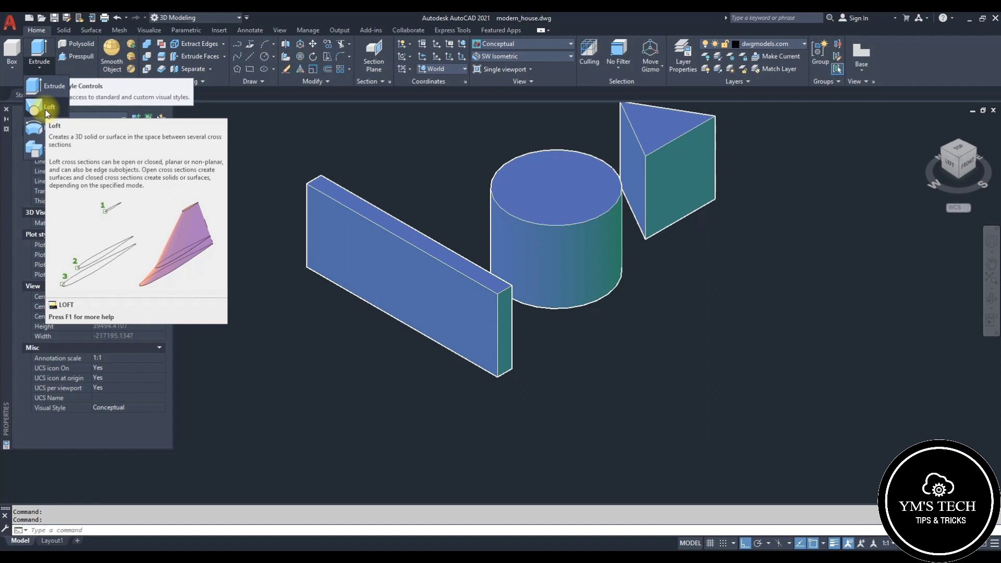
{"action": "key", "text": "Escape"}
{"action": "scroll", "coordinate": [627, 316], "scroll_direction": "down", "scroll_amount": 5}
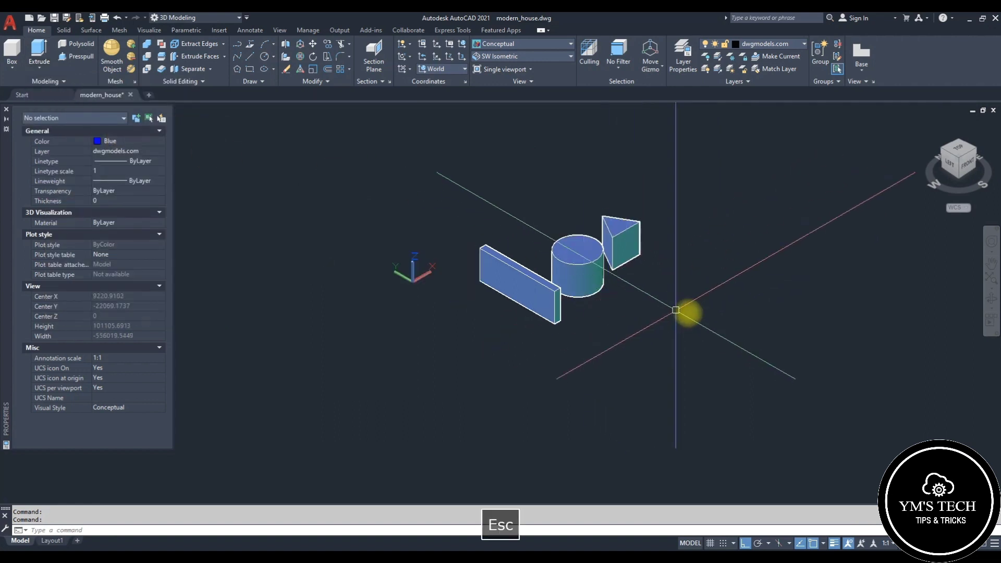
{"action": "middle_click_drag", "start_coordinate": [707, 314], "coordinate": [669, 315]}
{"action": "scroll", "coordinate": [733, 273], "scroll_direction": "up", "scroll_amount": 2}
{"action": "middle_click_drag", "start_coordinate": [733, 272], "coordinate": [699, 290]}
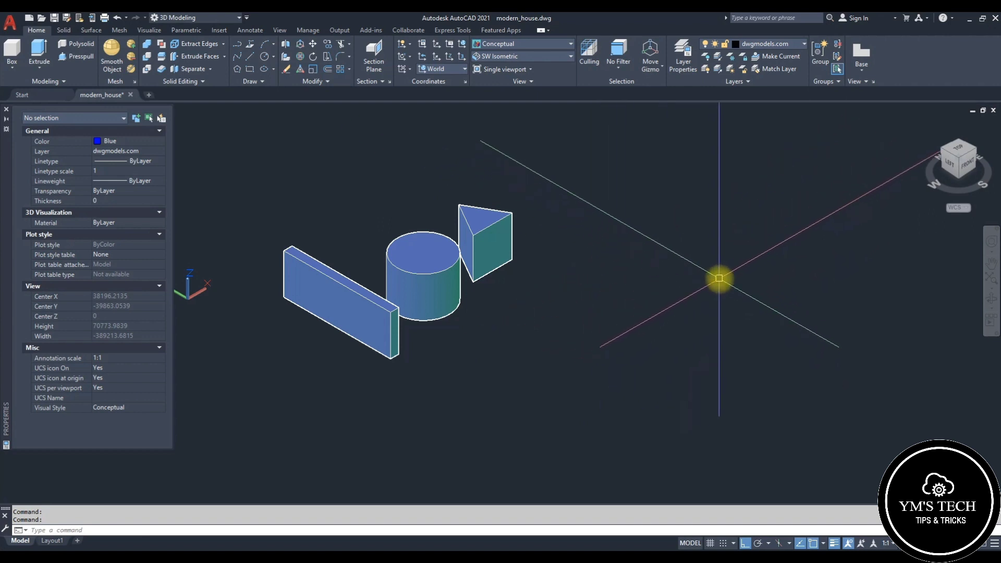
Step: Draw a new circle and an inscribed three-sided polygon in the empty area right of the solids
{"action": "key", "text": "space"}
{"action": "left_click", "coordinate": [751, 241]}
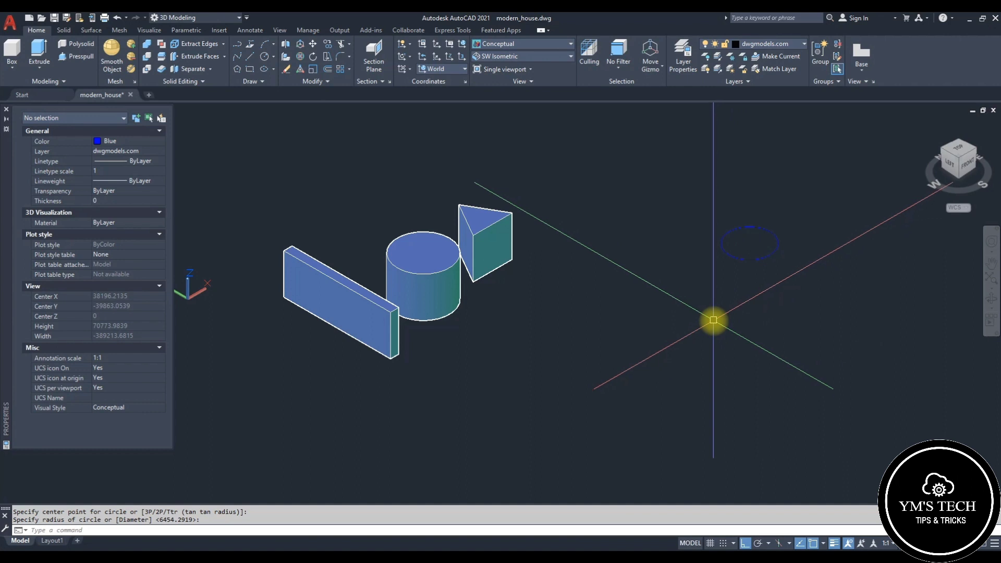
{"action": "type", "text": "pol"}
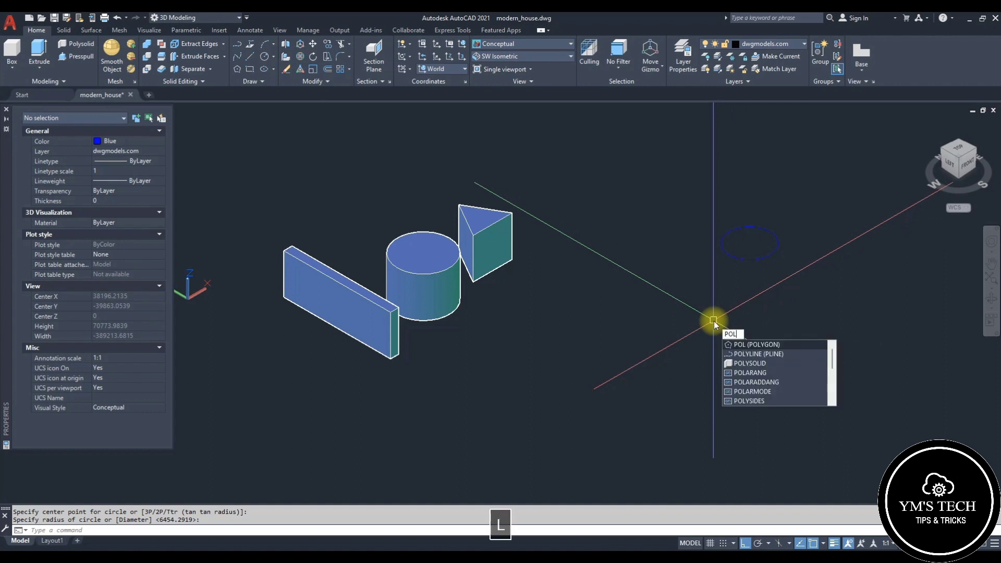
{"action": "key", "text": "space"}
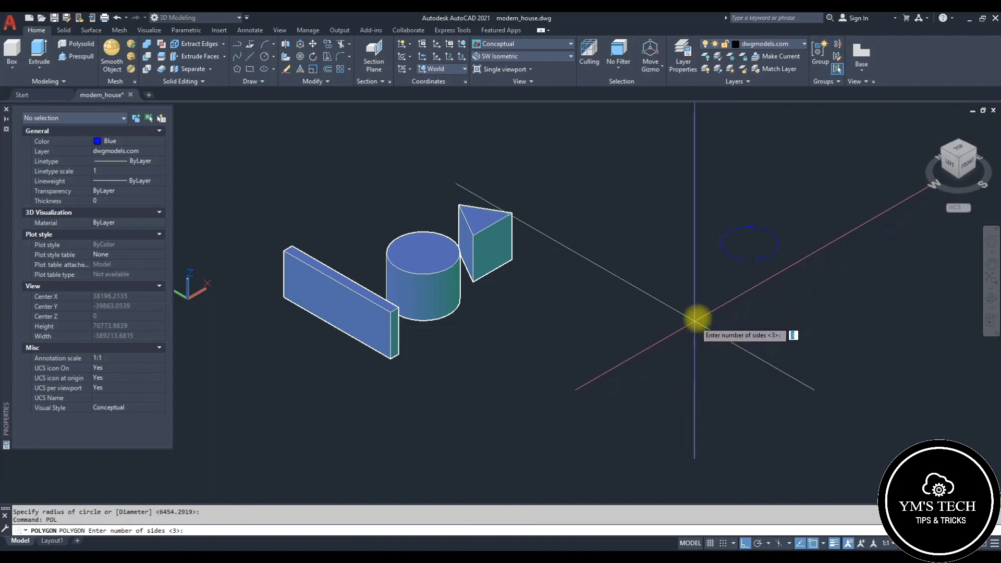
{"action": "key", "text": "space"}
{"action": "left_click", "coordinate": [698, 295]}
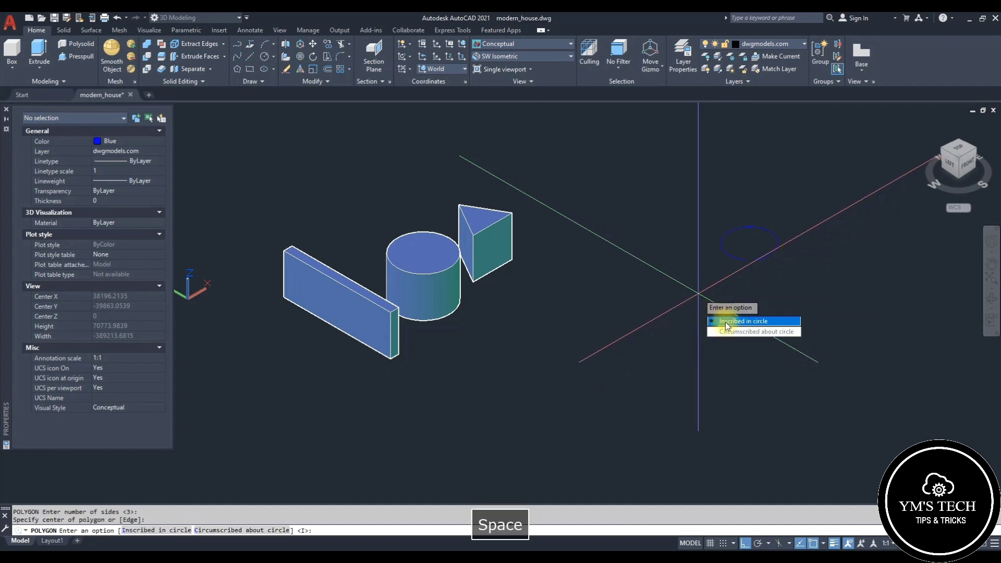
{"action": "type", "text": "I"}
{"action": "key", "text": "Return"}
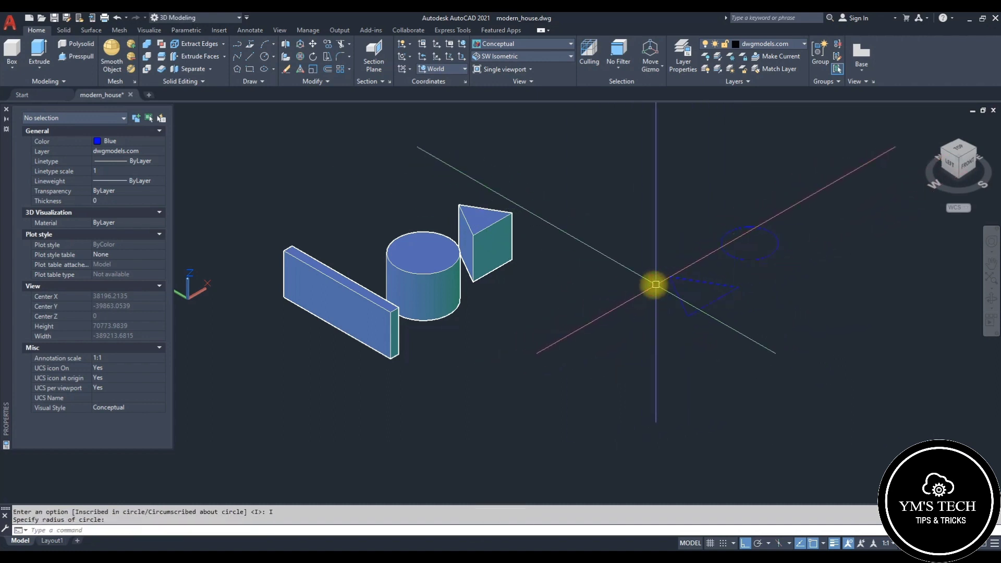
Step: Draw a long rectangle on the ground plane beneath the new circle and triangle
{"action": "type", "text": "rec"}
{"action": "key", "text": "space"}
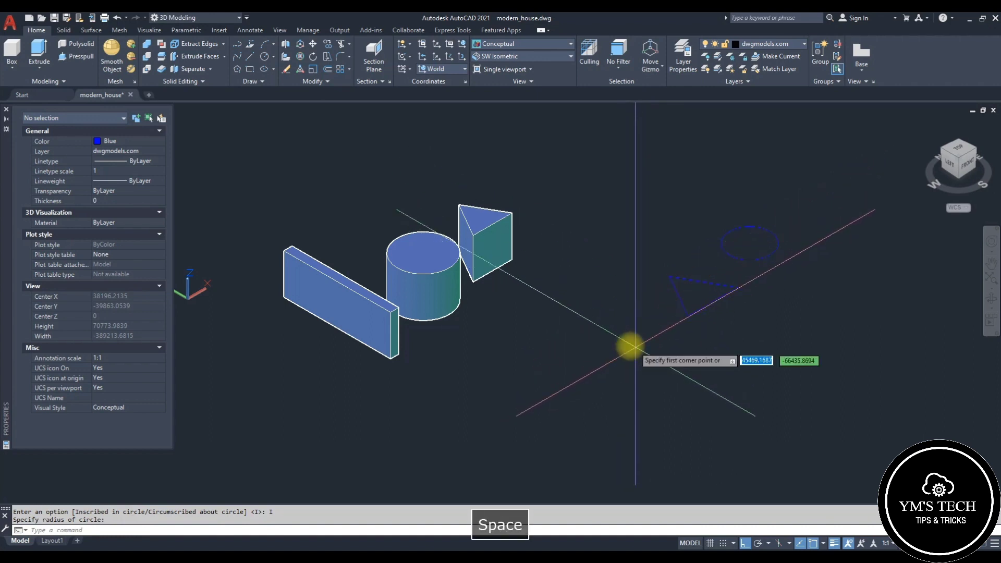
{"action": "left_click", "coordinate": [615, 346]}
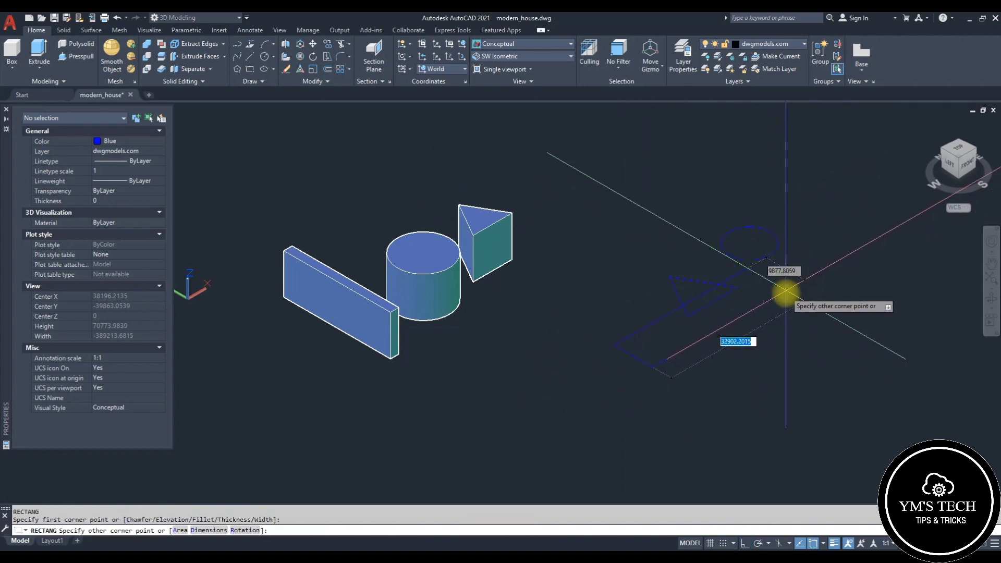
{"action": "key", "text": "Escape"}
{"action": "middle_click_drag", "start_coordinate": [847, 303], "coordinate": [787, 315]}
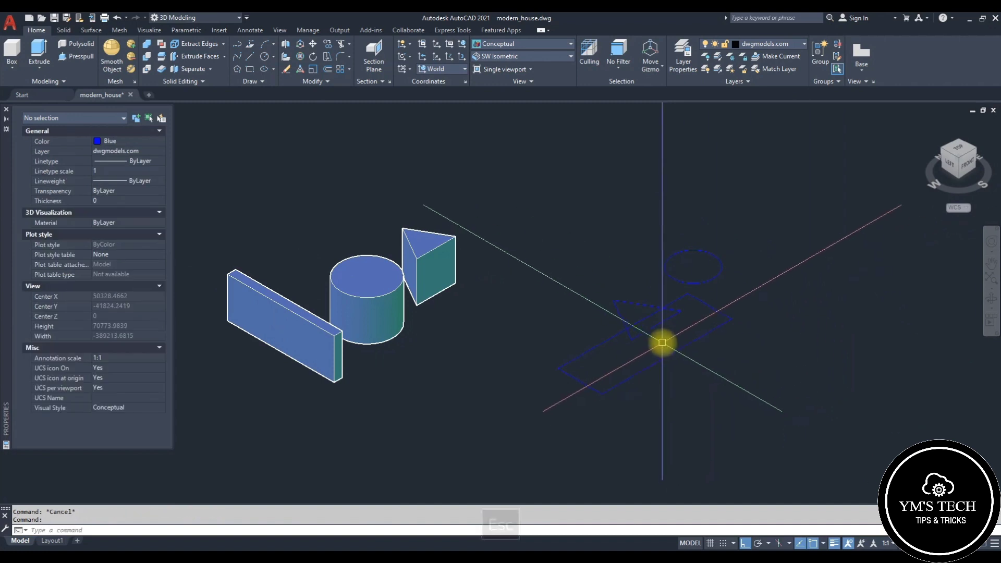
{"action": "key", "text": "Escape"}
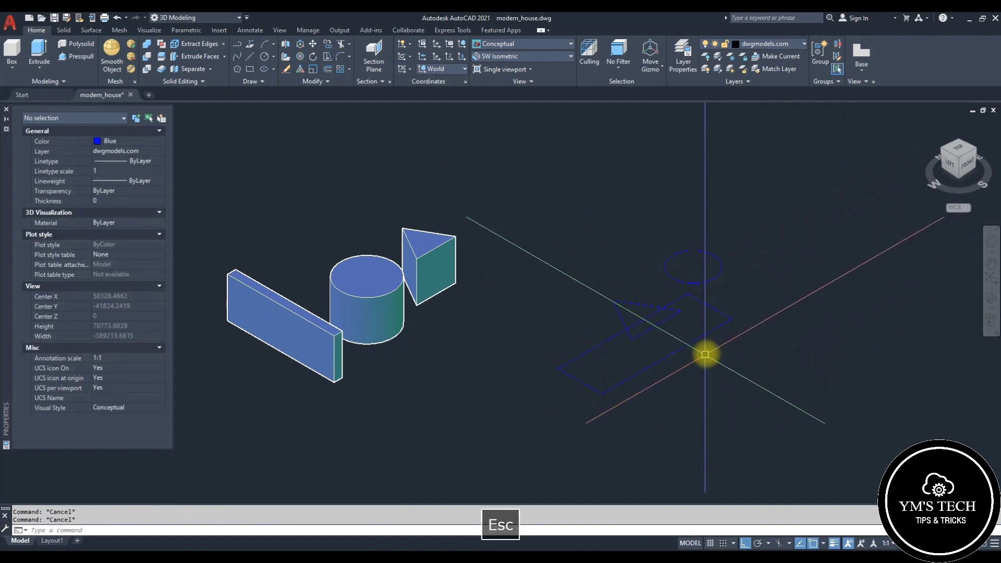
{"action": "left_click", "coordinate": [708, 332]}
{"action": "key", "text": "Escape"}
{"action": "left_click", "coordinate": [728, 286]}
{"action": "left_click", "coordinate": [718, 276]}
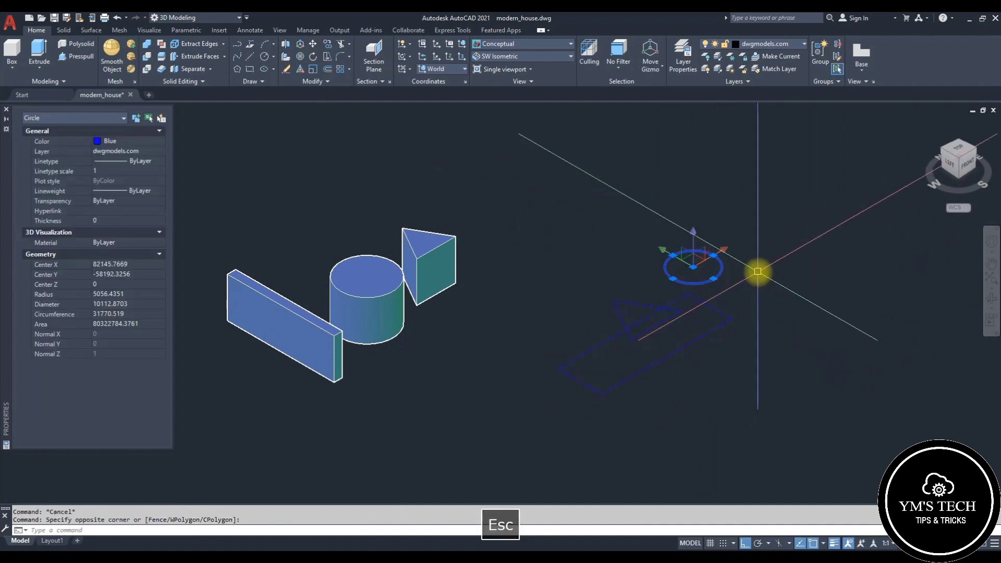
{"action": "middle_click_drag", "start_coordinate": [757, 271], "coordinate": [742, 281]}
{"action": "type", "text": "m"}
{"action": "key", "text": "space"}
{"action": "left_click", "coordinate": [776, 315]}
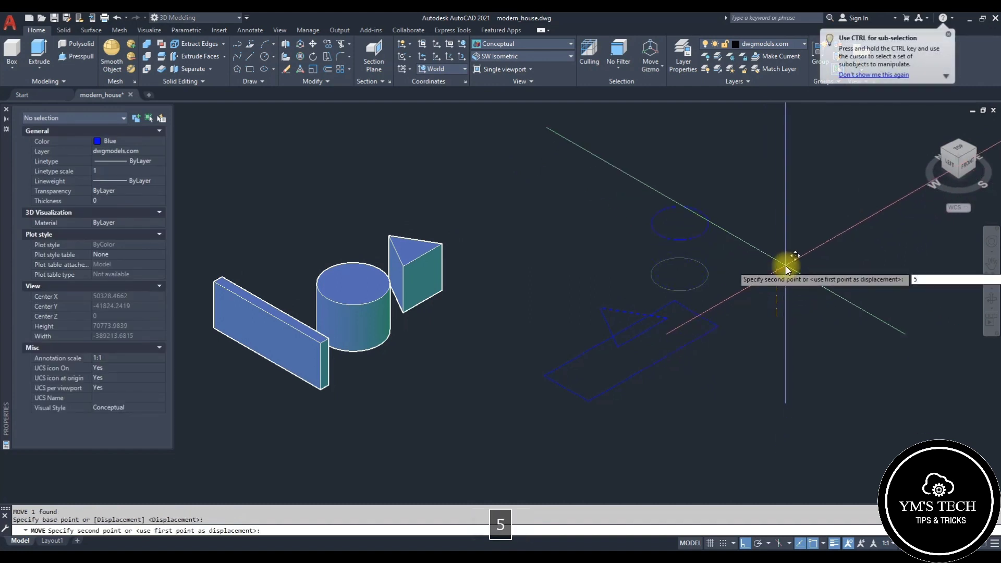
{"action": "key", "text": "Escape"}
{"action": "key", "text": "Escape"}
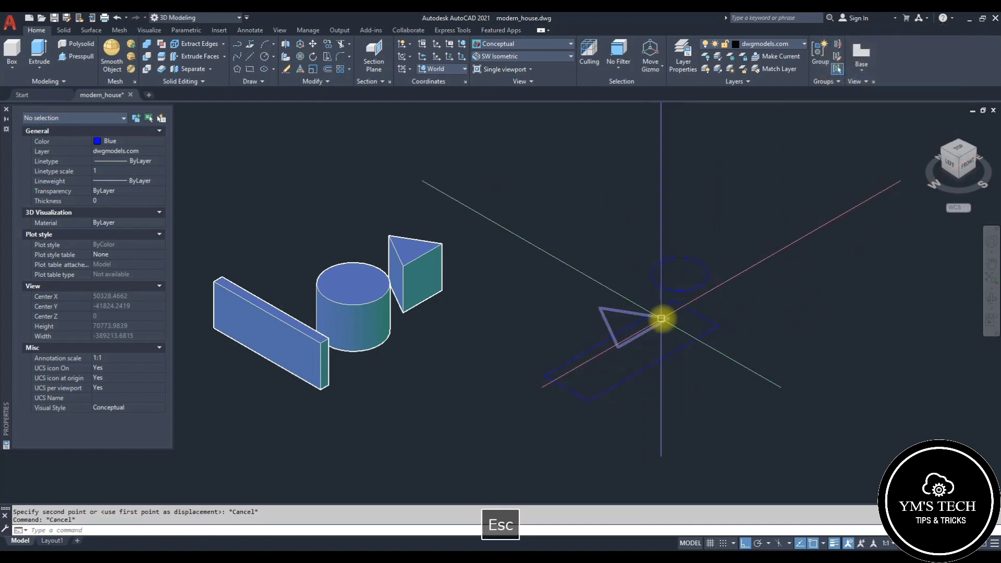
{"action": "left_click", "coordinate": [697, 261]}
{"action": "scroll", "coordinate": [746, 285], "scroll_direction": "up", "scroll_amount": 2}
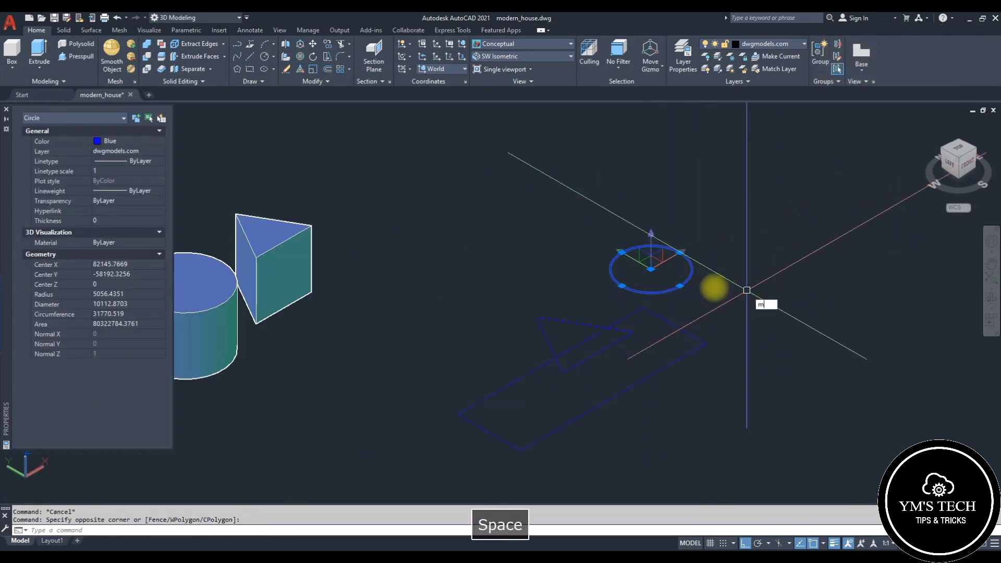
{"action": "type", "text": "m"}
{"action": "key", "text": "space"}
{"action": "left_click", "coordinate": [680, 252]}
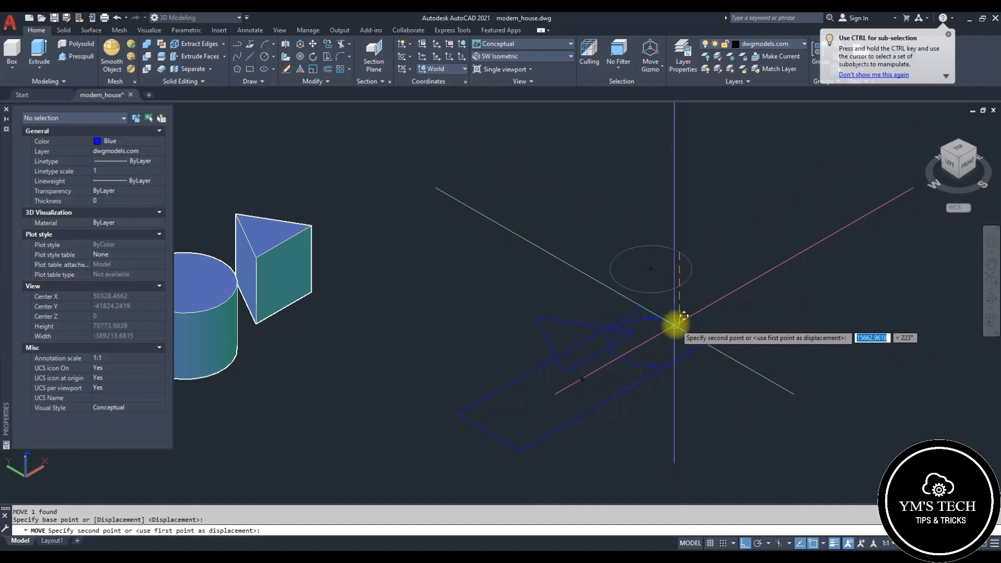
{"action": "key", "text": "Escape"}
{"action": "left_click", "coordinate": [571, 365]}
{"action": "type", "text": "m"}
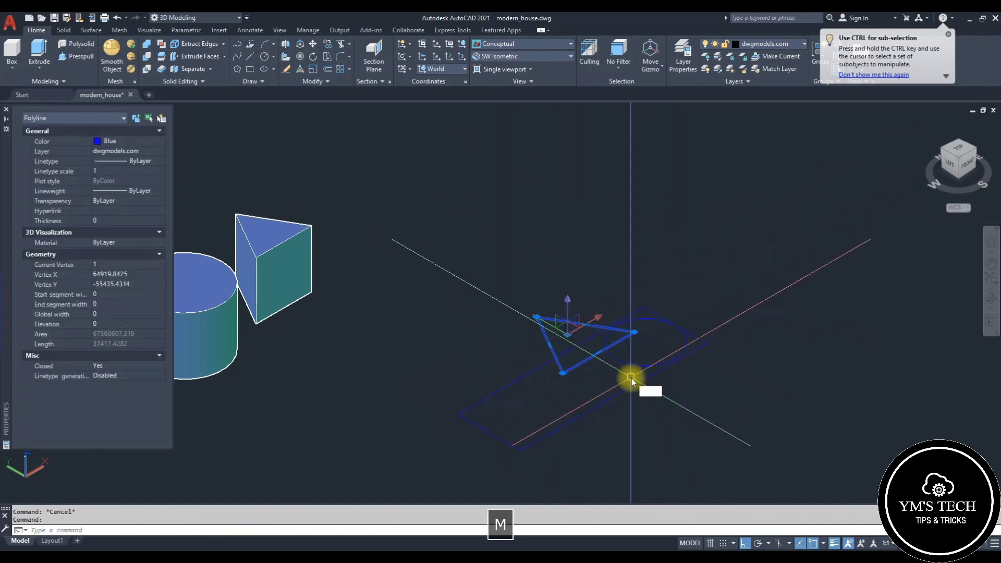
{"action": "key", "text": "space"}
{"action": "left_click", "coordinate": [633, 331]}
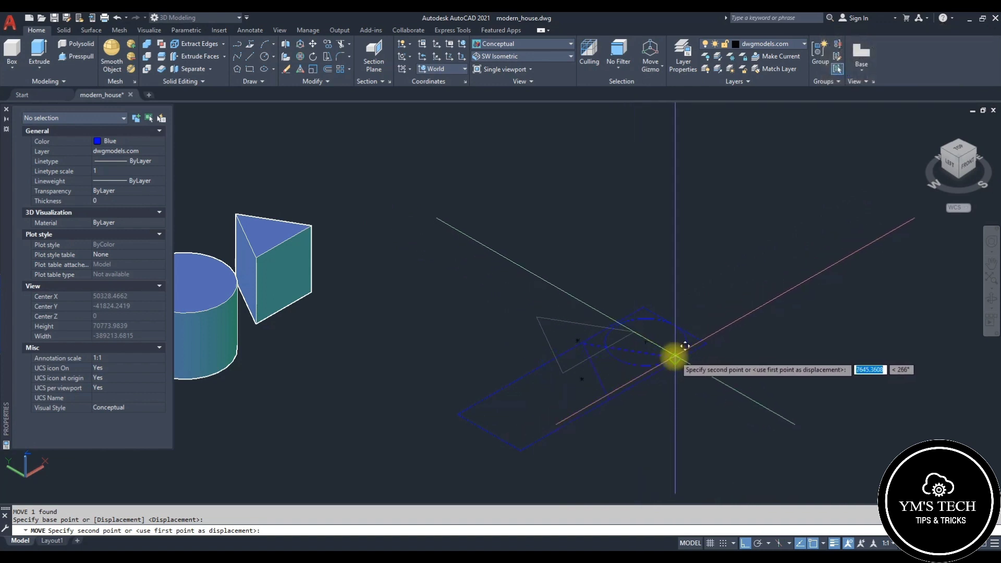
{"action": "scroll", "coordinate": [673, 359], "scroll_direction": "up", "scroll_amount": 3}
{"action": "key", "text": "Escape"}
{"action": "key", "text": "Escape"}
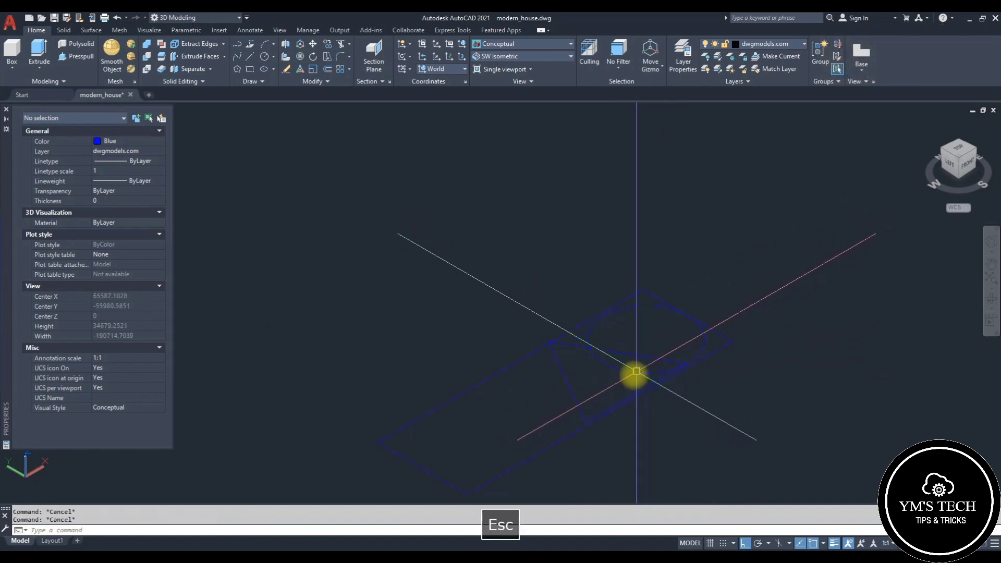
Step: Move the new circle and triangle 3000 units up along the Z axis
{"action": "left_click", "coordinate": [630, 379]}
{"action": "left_click", "coordinate": [621, 352]}
{"action": "scroll", "coordinate": [641, 335], "scroll_direction": "down", "scroll_amount": 2}
{"action": "scroll", "coordinate": [726, 357], "scroll_direction": "down", "scroll_amount": 2}
{"action": "type", "text": "m"}
{"action": "key", "text": "space"}
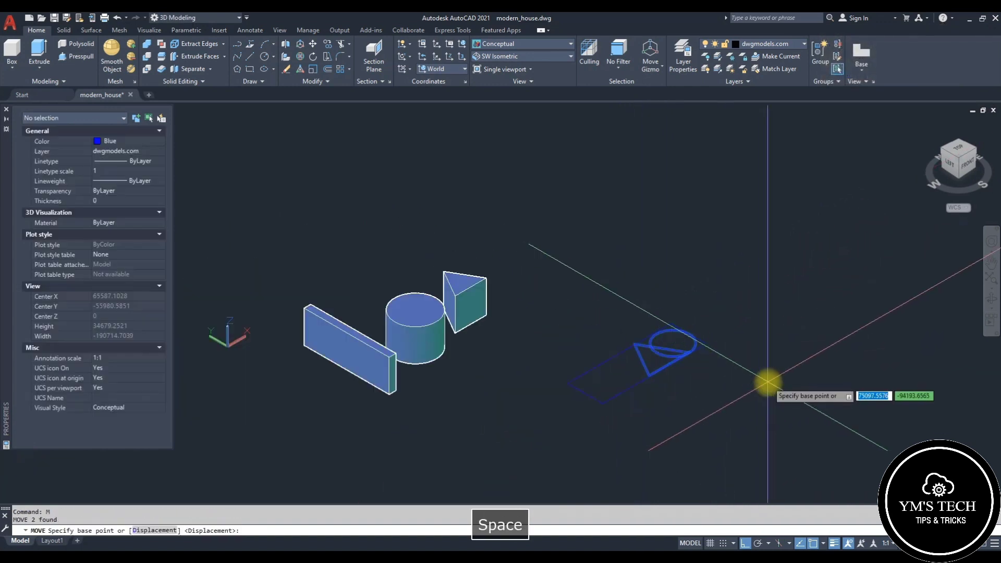
{"action": "left_click", "coordinate": [767, 382]}
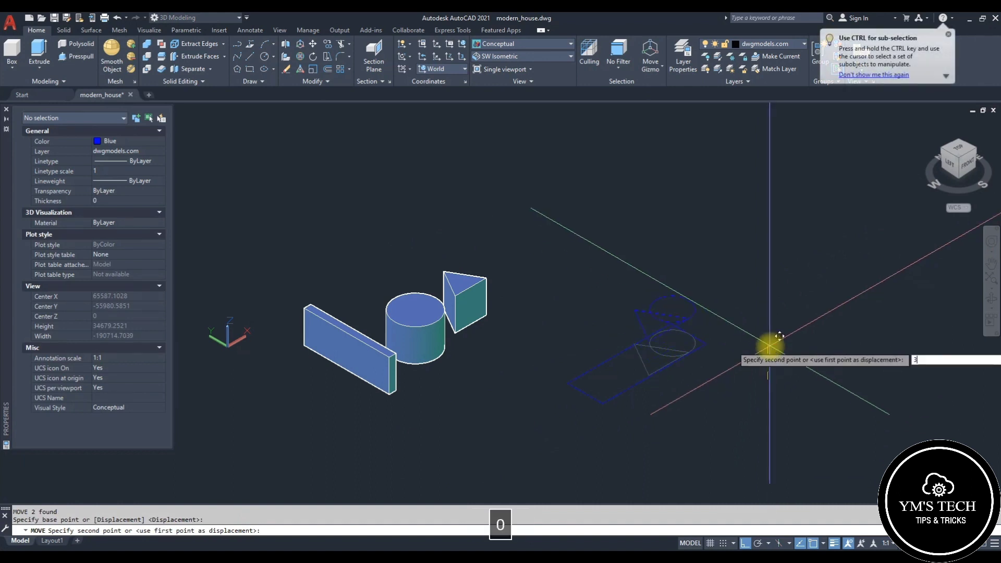
{"action": "key", "text": "Return"}
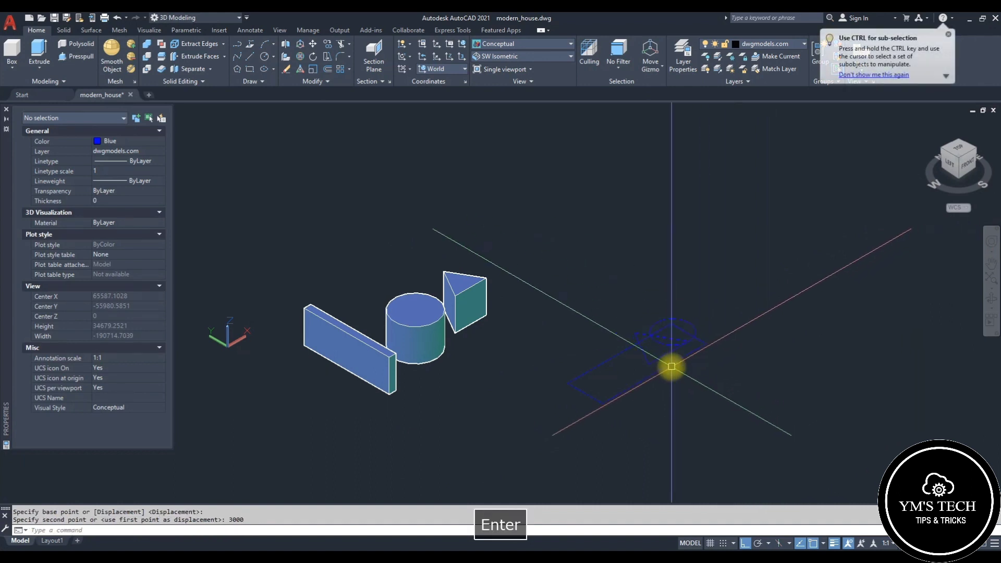
Step: Move the circle a further 3000 units up along the Z axis
{"action": "scroll", "coordinate": [664, 366], "scroll_direction": "up", "scroll_amount": 3}
{"action": "key", "text": "Escape"}
{"action": "left_click", "coordinate": [657, 357]}
{"action": "scroll", "coordinate": [660, 360], "scroll_direction": "down", "scroll_amount": 4}
{"action": "key", "text": "space"}
{"action": "left_click", "coordinate": [805, 375]}
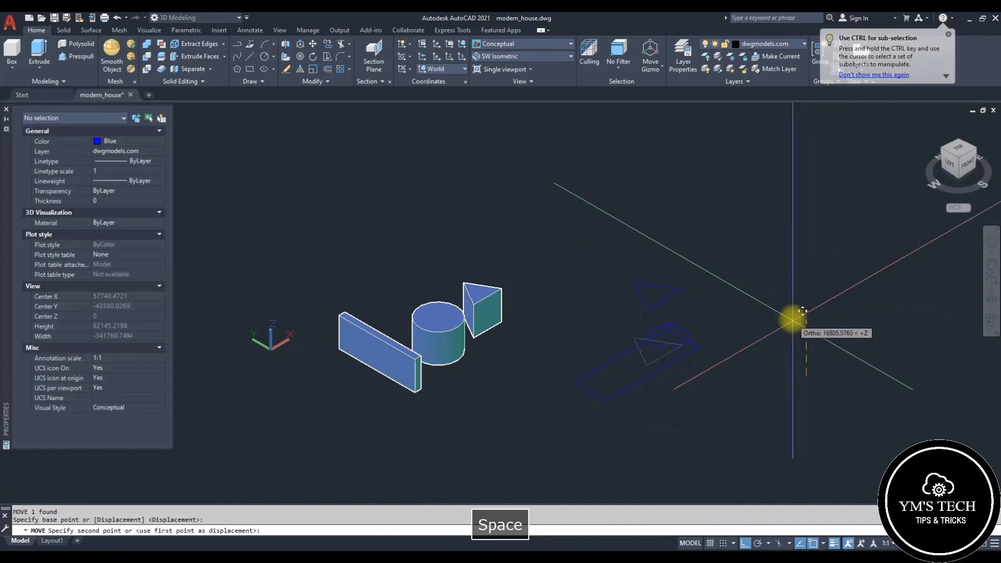
{"action": "type", "text": "3"}
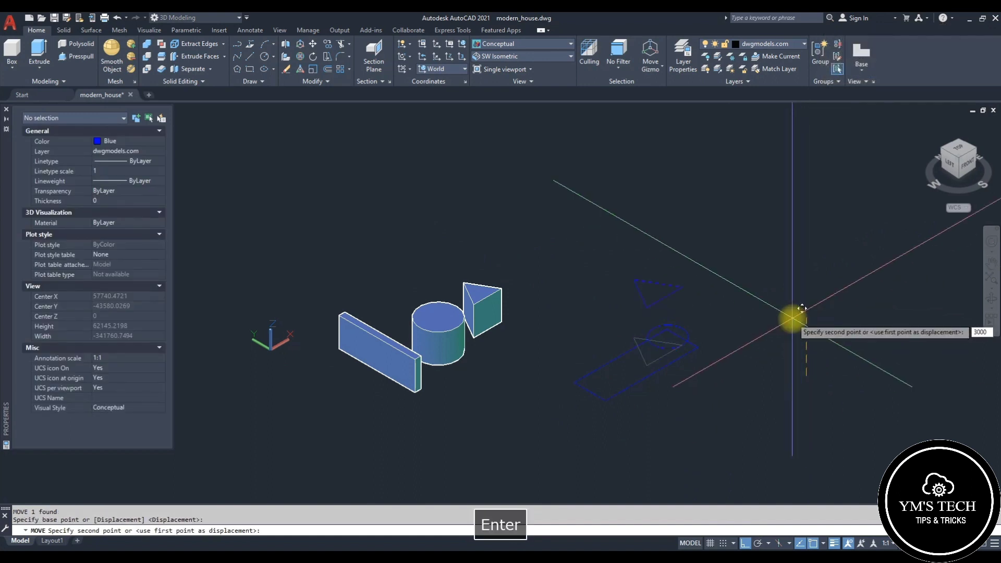
{"action": "type", "text": "000"}
{"action": "key", "text": "Return"}
Step: Loft the rectangle, triangle and circle together as cross sections only to form a solid
{"action": "key", "text": "Escape"}
{"action": "scroll", "coordinate": [673, 389], "scroll_direction": "up", "scroll_amount": 3}
{"action": "middle_click_drag", "start_coordinate": [690, 377], "coordinate": [675, 352]}
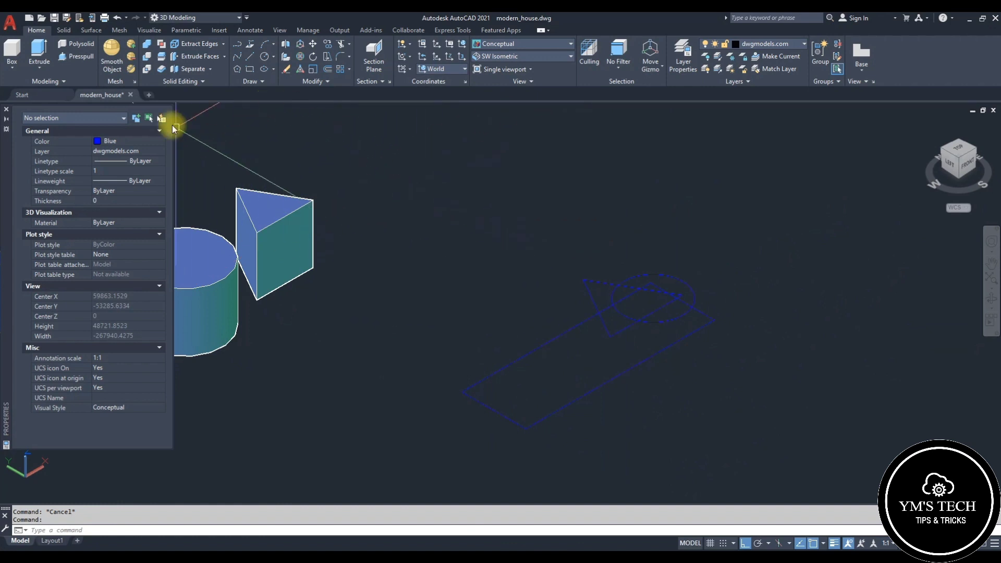
{"action": "left_click", "coordinate": [46, 110]}
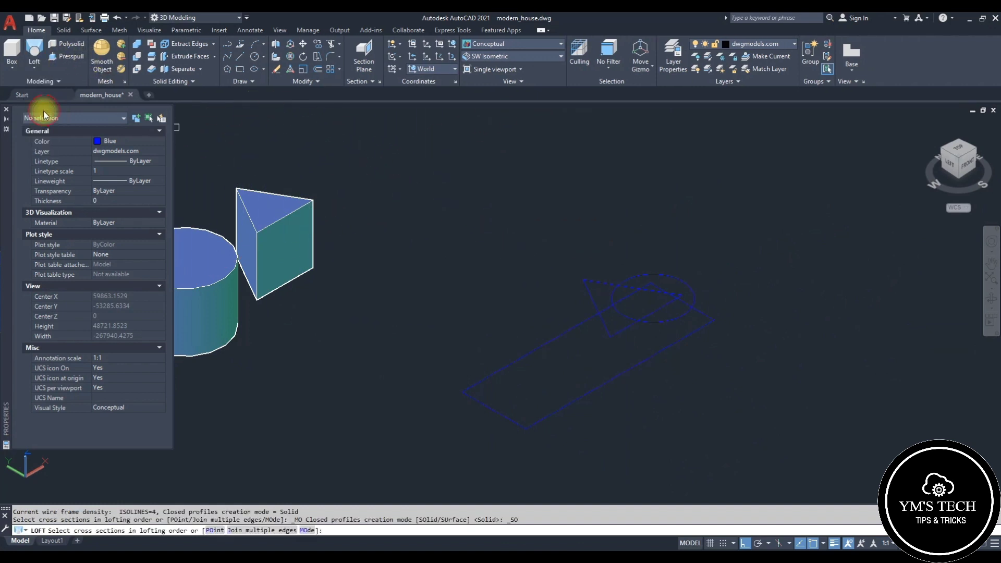
{"action": "left_click", "coordinate": [635, 325]}
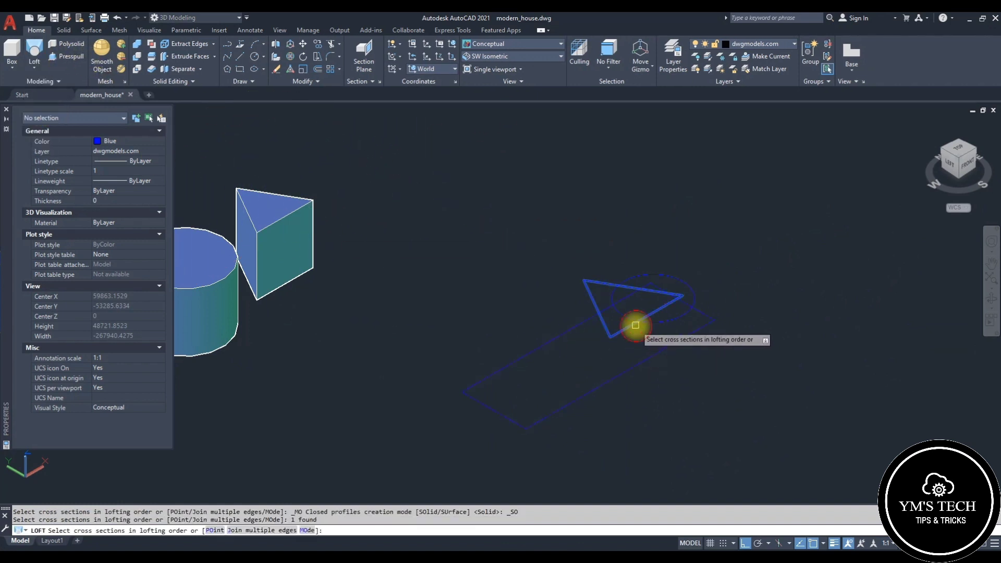
{"action": "left_click", "coordinate": [674, 318]}
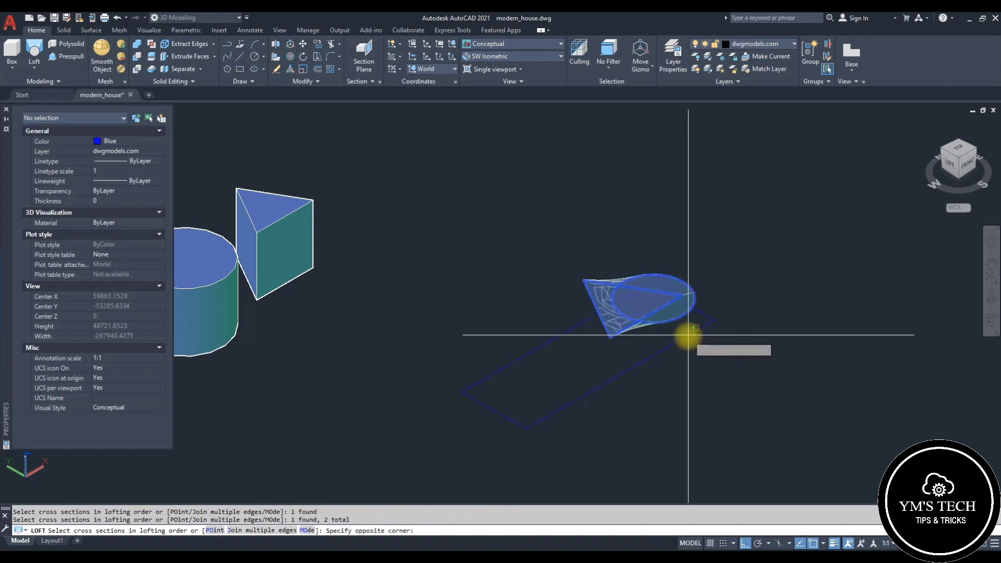
{"action": "left_click", "coordinate": [683, 335]}
{"action": "middle_click_drag", "start_coordinate": [685, 408], "coordinate": [680, 384]}
{"action": "scroll", "coordinate": [537, 317], "scroll_direction": "up", "scroll_amount": 3}
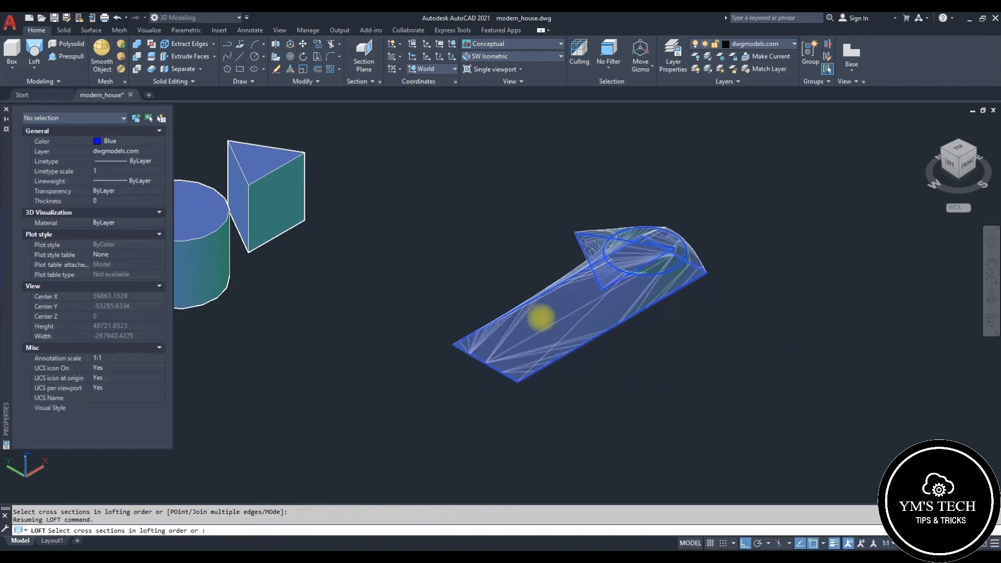
{"action": "key", "text": "space"}
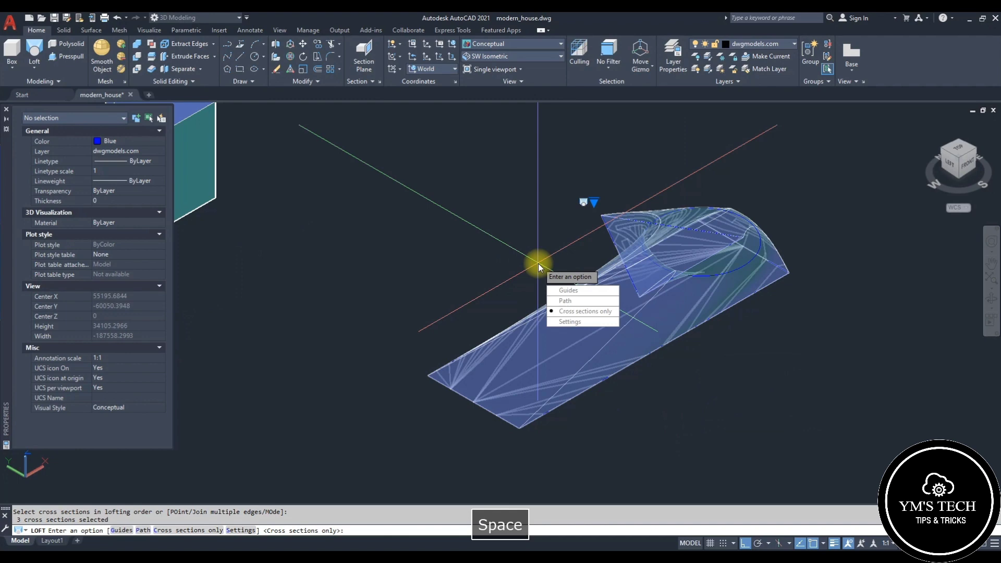
{"action": "left_click", "coordinate": [568, 416]}
{"action": "key", "text": "Escape"}
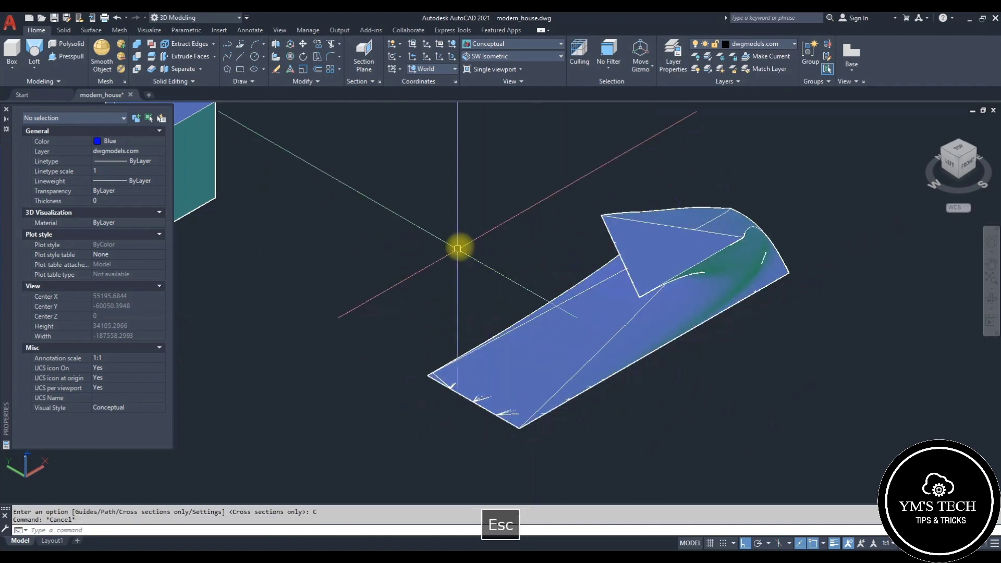
Step: Orbit and zoom around the lofted solid to inspect its shape
{"action": "middle_click_drag", "start_coordinate": [597, 262], "coordinate": [491, 247]}
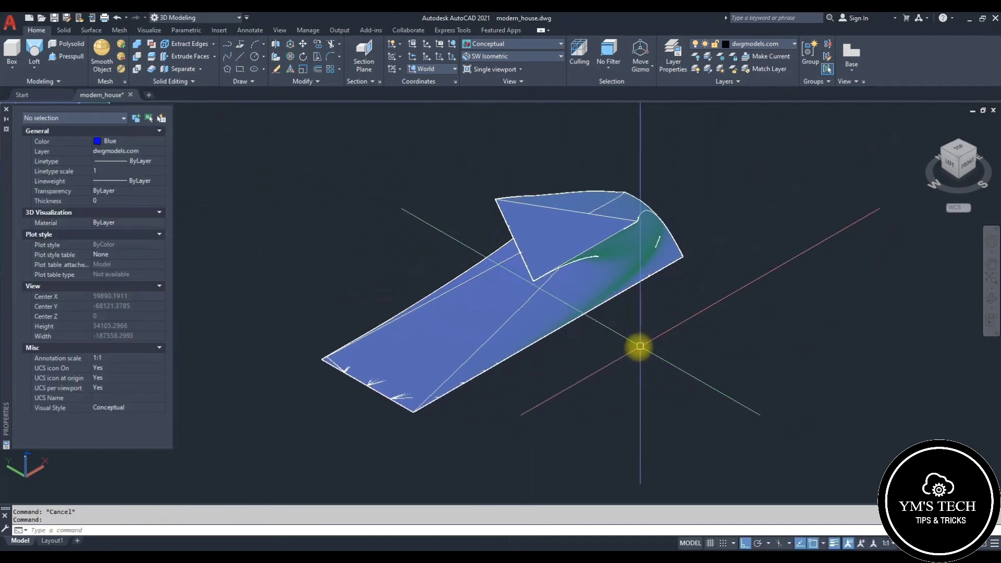
{"action": "left_click", "coordinate": [563, 306]}
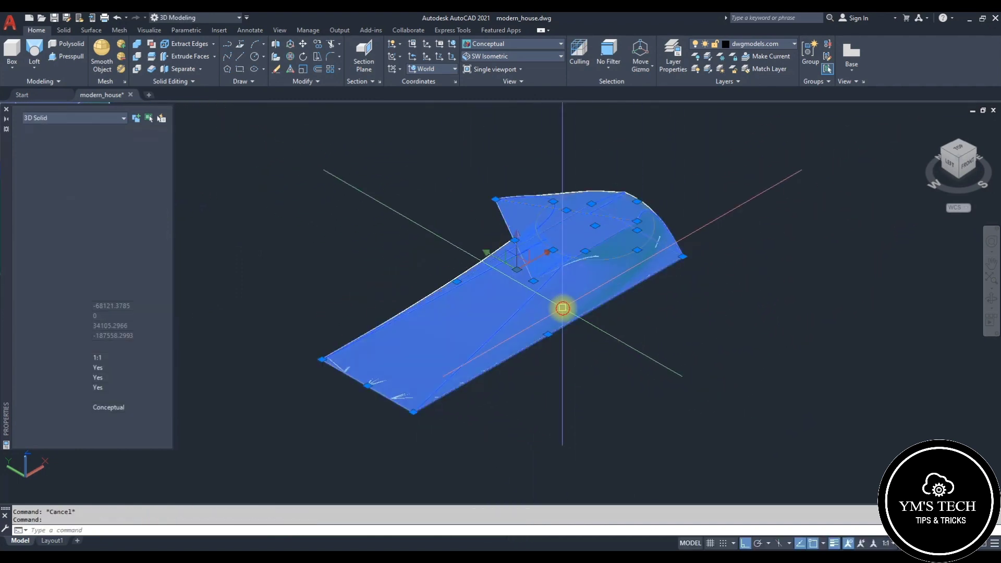
{"action": "left_click", "coordinate": [990, 301]}
{"action": "left_click_drag", "start_coordinate": [547, 321], "coordinate": [600, 253]}
{"action": "left_click_drag", "start_coordinate": [513, 243], "coordinate": [566, 307]}
{"action": "key", "text": "Escape"}
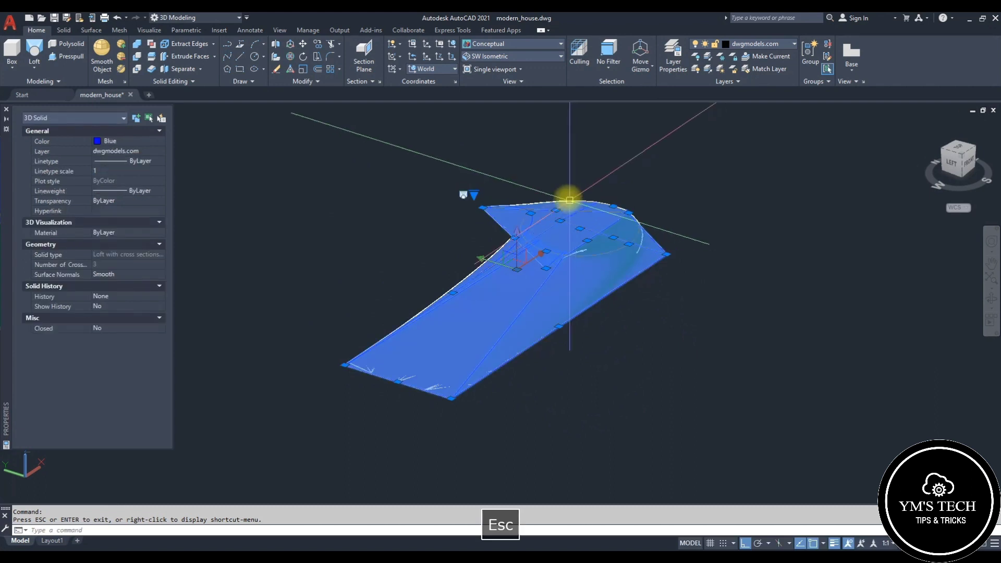
{"action": "scroll", "coordinate": [568, 196], "scroll_direction": "up", "scroll_amount": 5}
{"action": "left_click", "coordinate": [463, 269]}
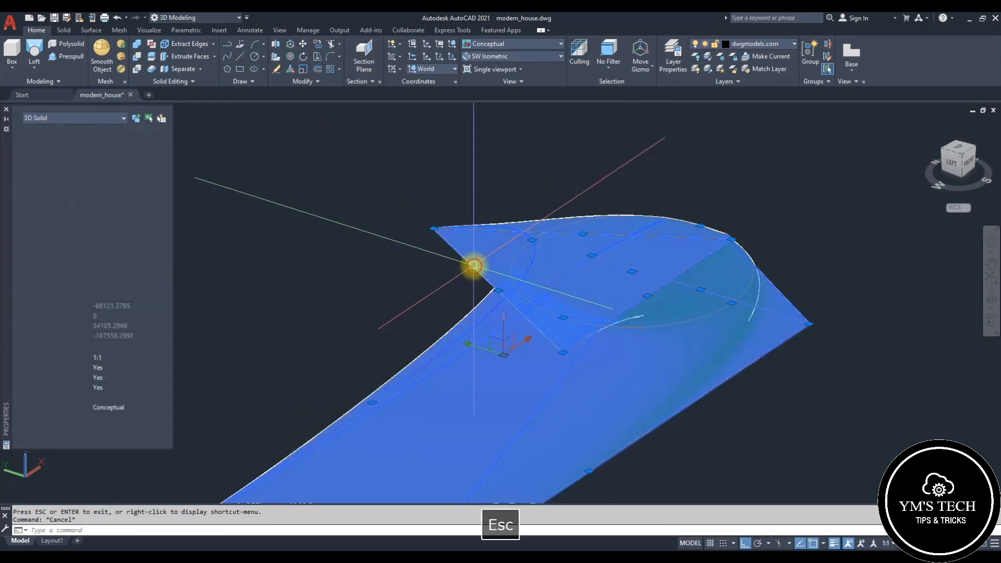
{"action": "scroll", "coordinate": [485, 323], "scroll_direction": "down", "scroll_amount": 3}
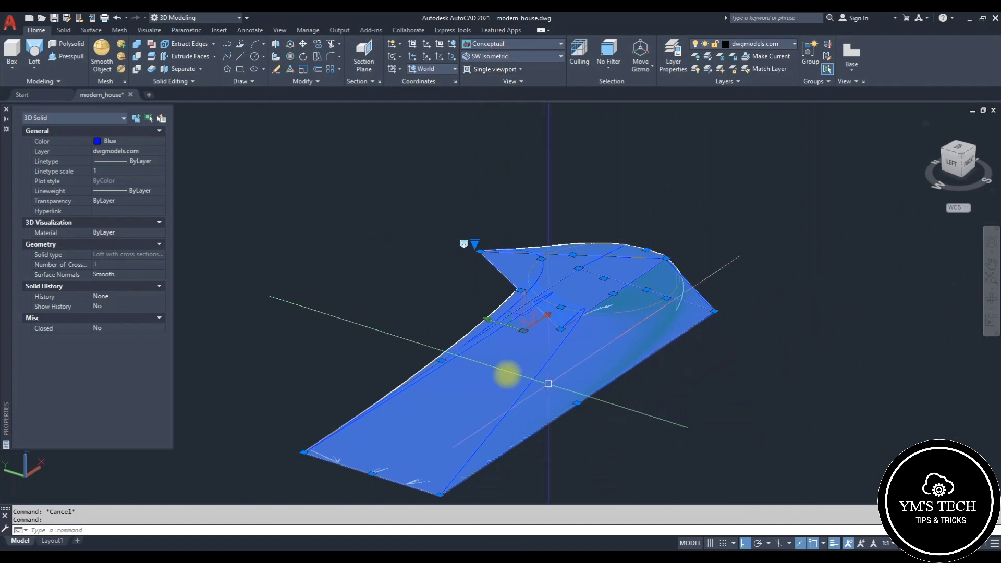
{"action": "key", "text": "Escape"}
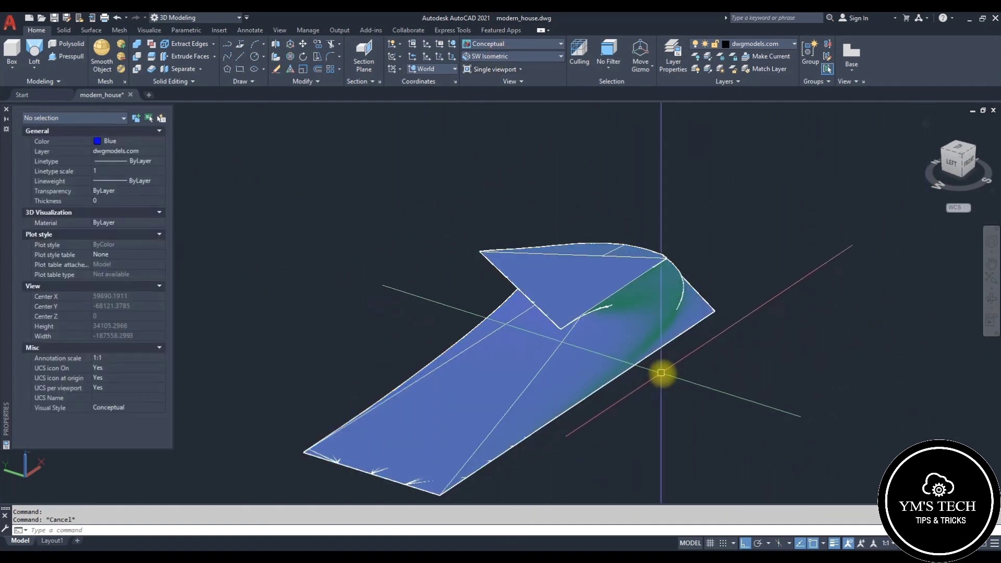
{"action": "scroll", "coordinate": [661, 374], "scroll_direction": "down", "scroll_amount": 5}
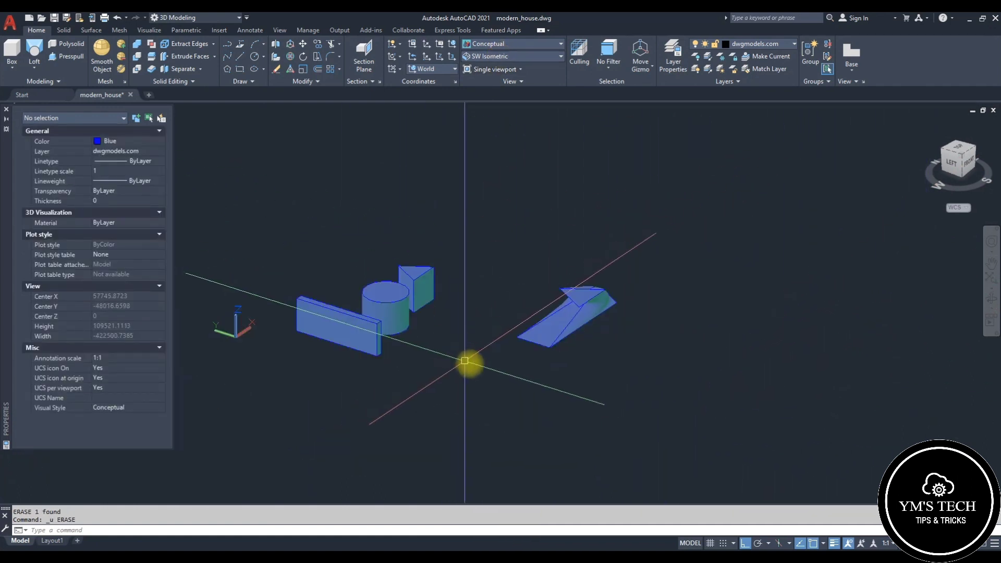
{"action": "left_click", "coordinate": [36, 68]}
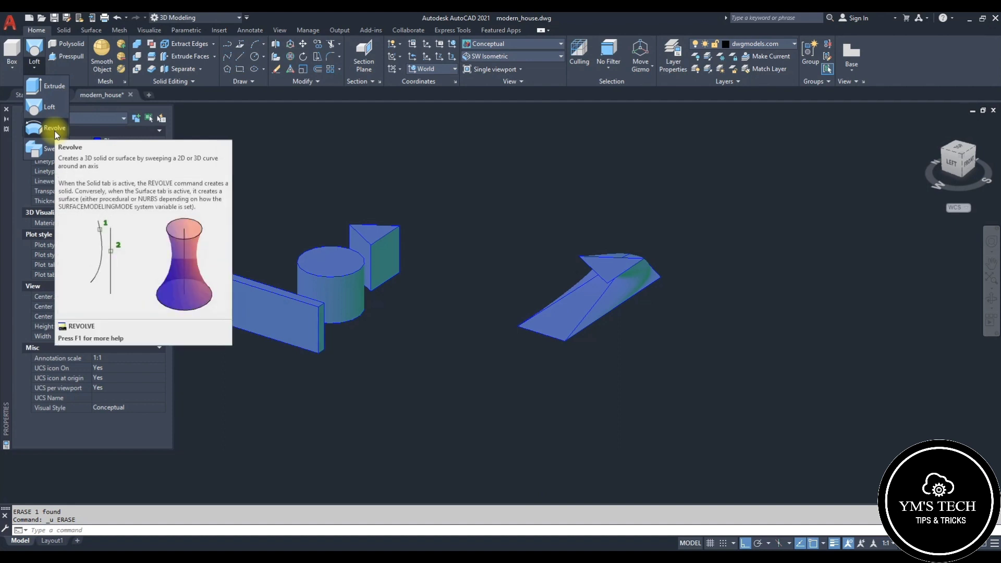
{"action": "key", "text": "Escape"}
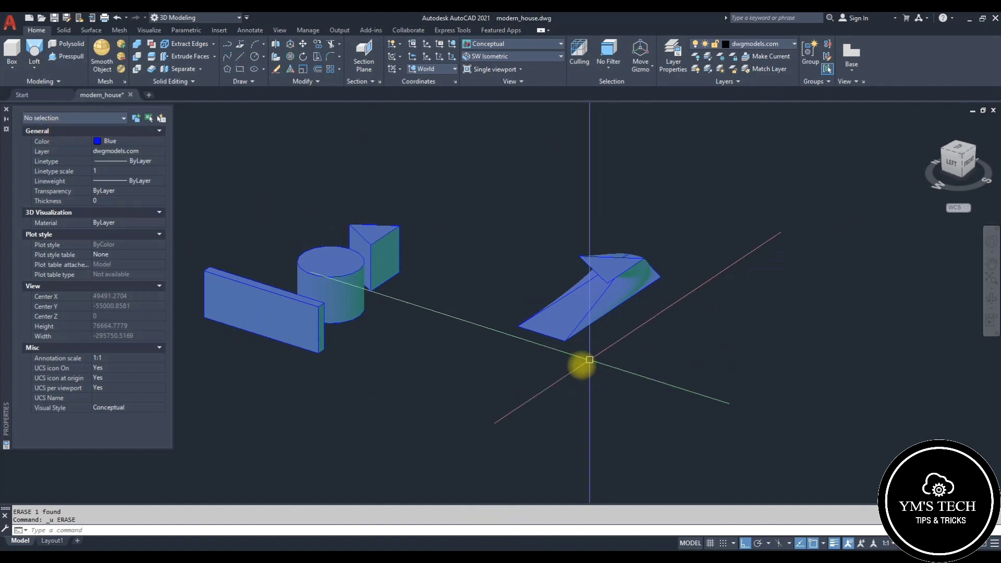
{"action": "middle_click_drag", "start_coordinate": [565, 408], "coordinate": [570, 390], "text": "shift"}
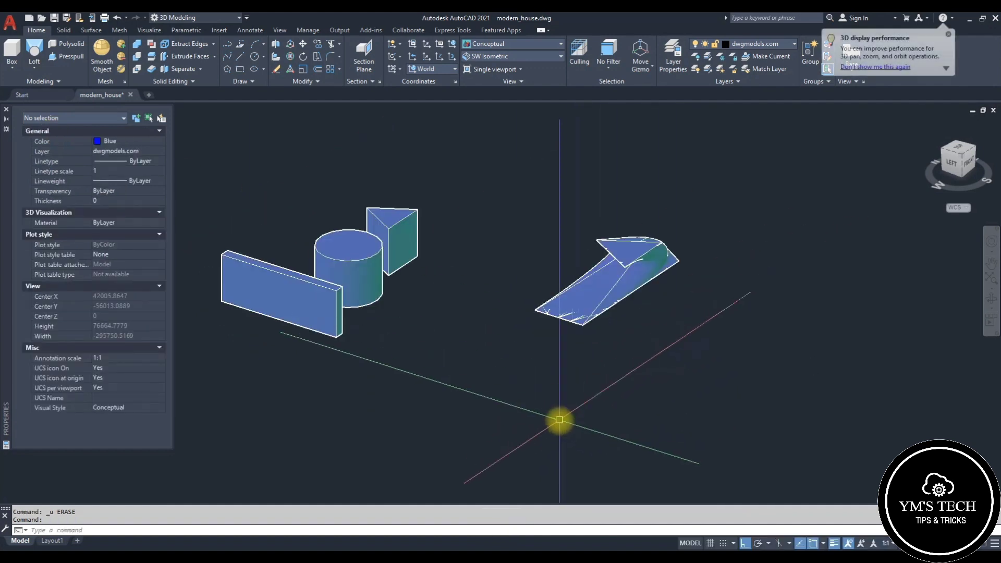
{"action": "key", "text": "Escape"}
{"action": "key", "text": "Escape"}
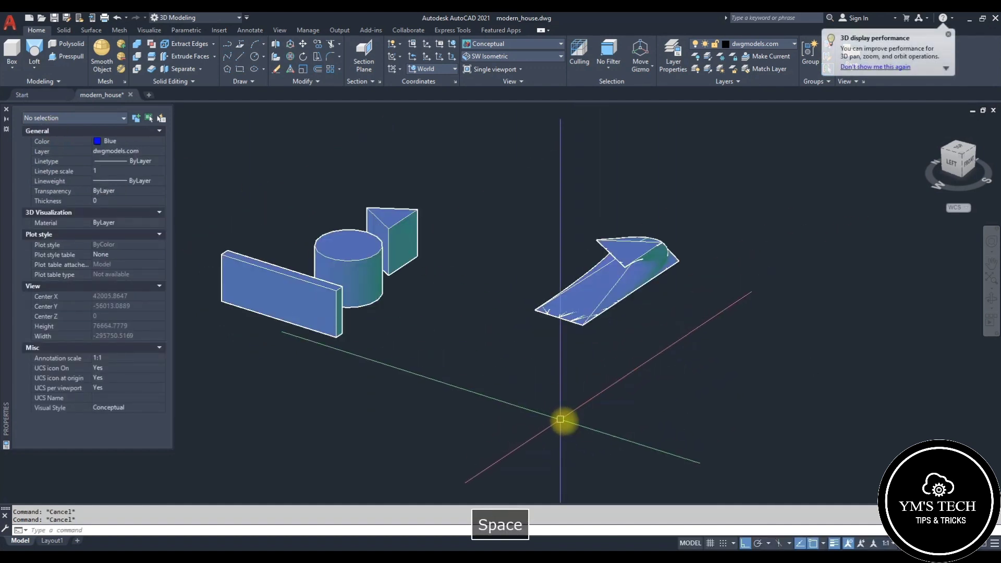
Step: Draw an open polyline starting with a straight segment followed by arc segments forming an S-shaped profile
{"action": "key", "text": "space"}
{"action": "left_click", "coordinate": [569, 432]}
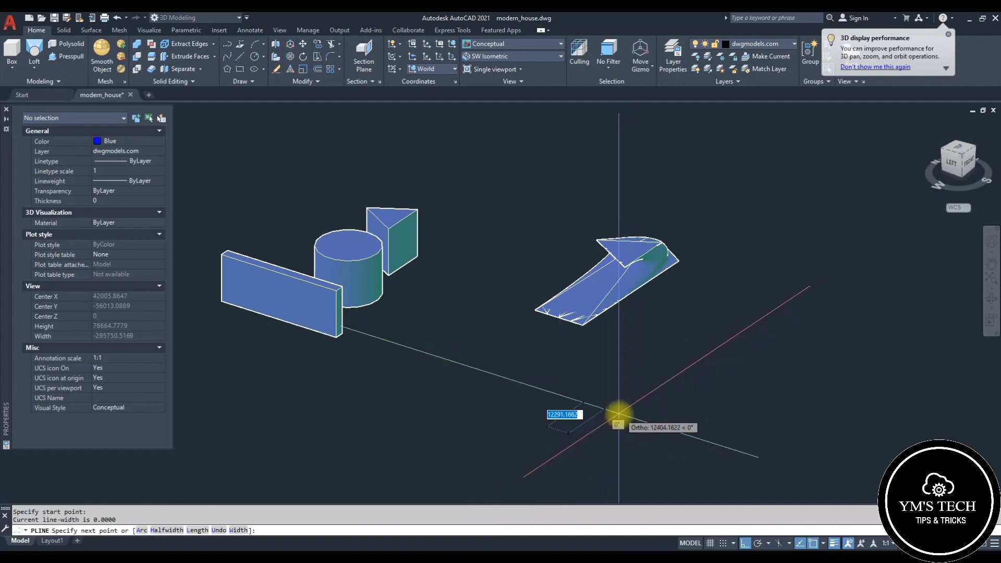
{"action": "left_click", "coordinate": [619, 413]}
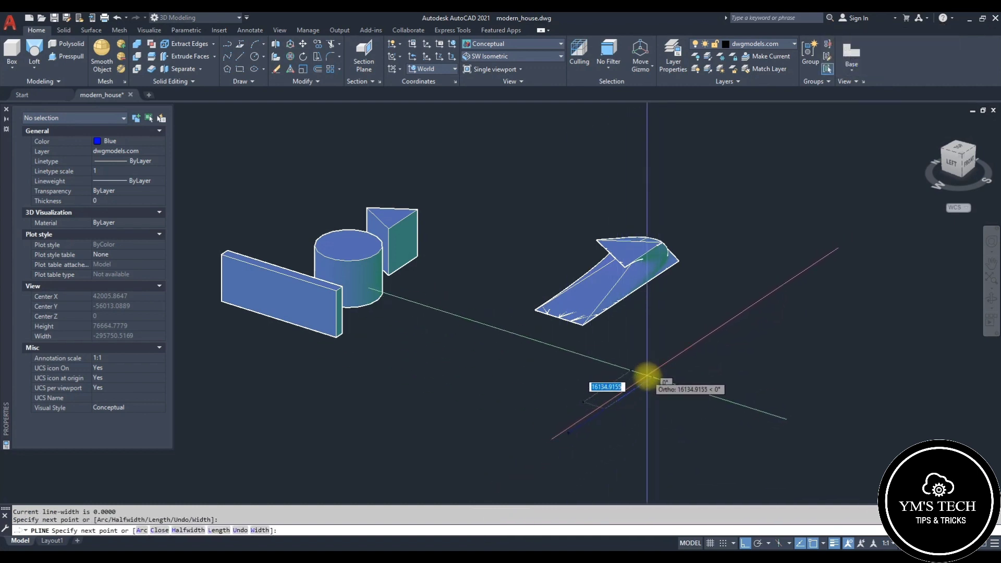
{"action": "scroll", "coordinate": [645, 375], "scroll_direction": "up", "scroll_amount": 2}
{"action": "type", "text": "a"}
{"action": "key", "text": "Return"}
{"action": "type", "text": "s"}
{"action": "key", "text": "Return"}
{"action": "left_click", "coordinate": [619, 386]}
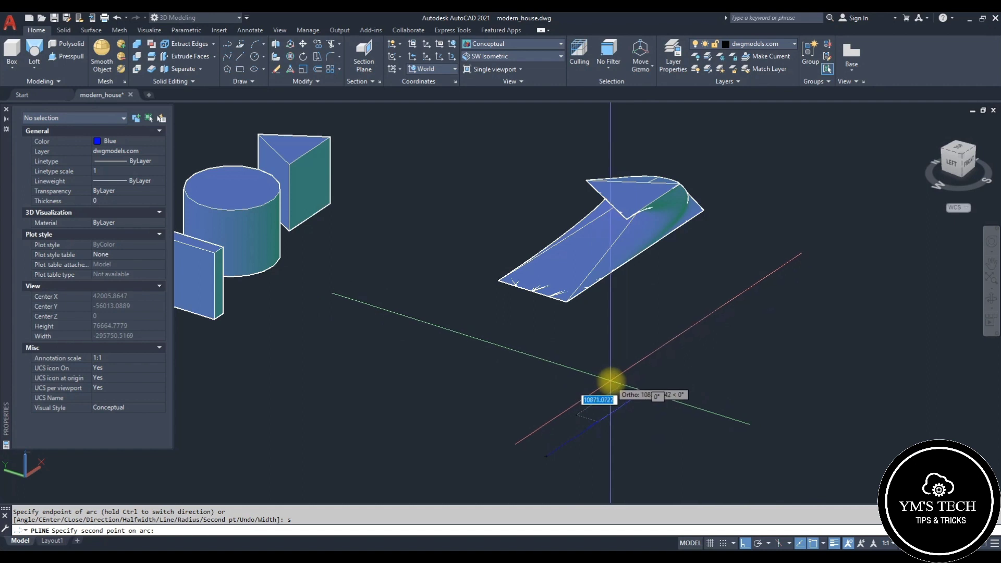
{"action": "left_click", "coordinate": [712, 414]}
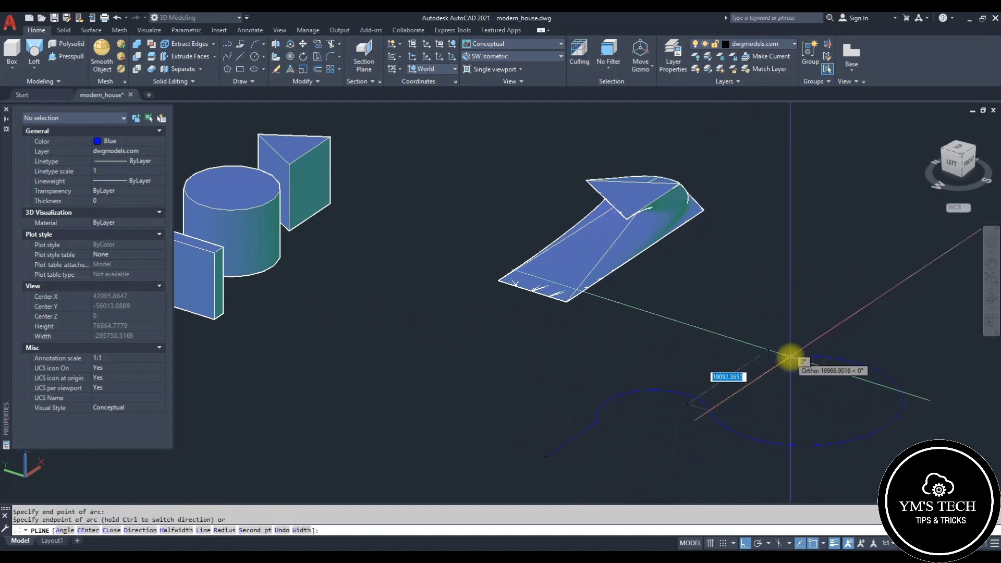
{"action": "scroll", "coordinate": [763, 384], "scroll_direction": "down", "scroll_amount": 2}
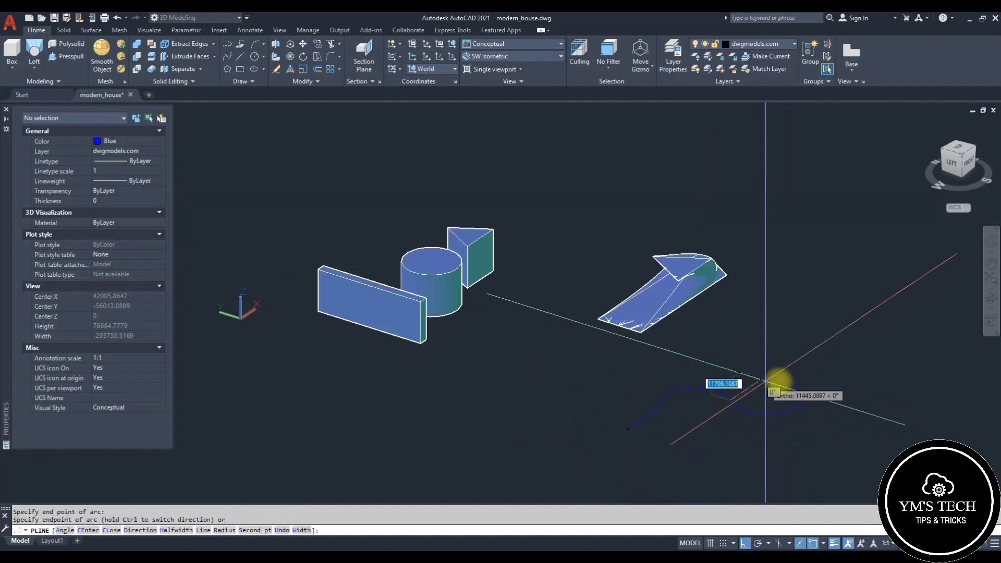
{"action": "scroll", "coordinate": [765, 384], "scroll_direction": "up", "scroll_amount": 2}
{"action": "left_click", "coordinate": [779, 385]}
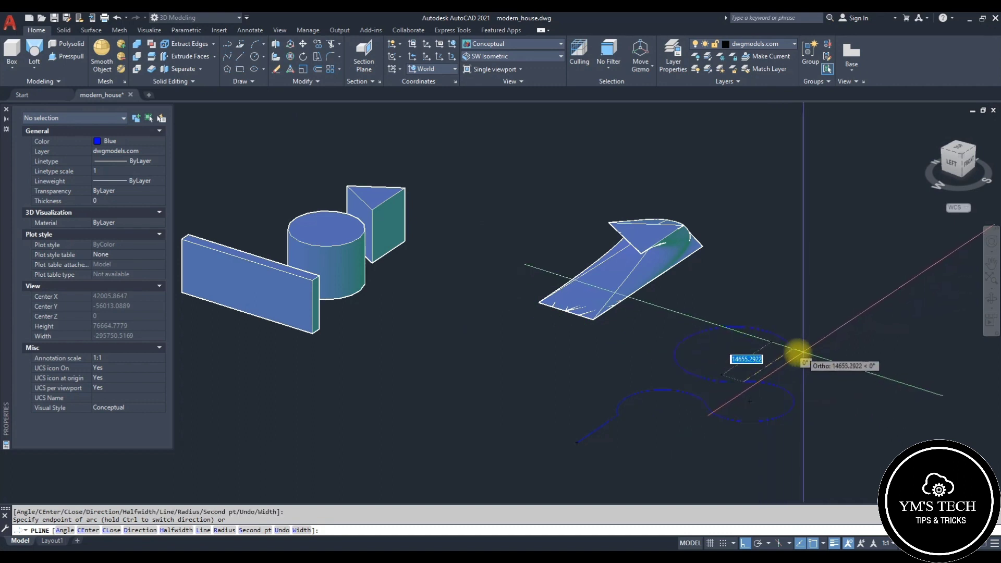
{"action": "type", "text": "L"}
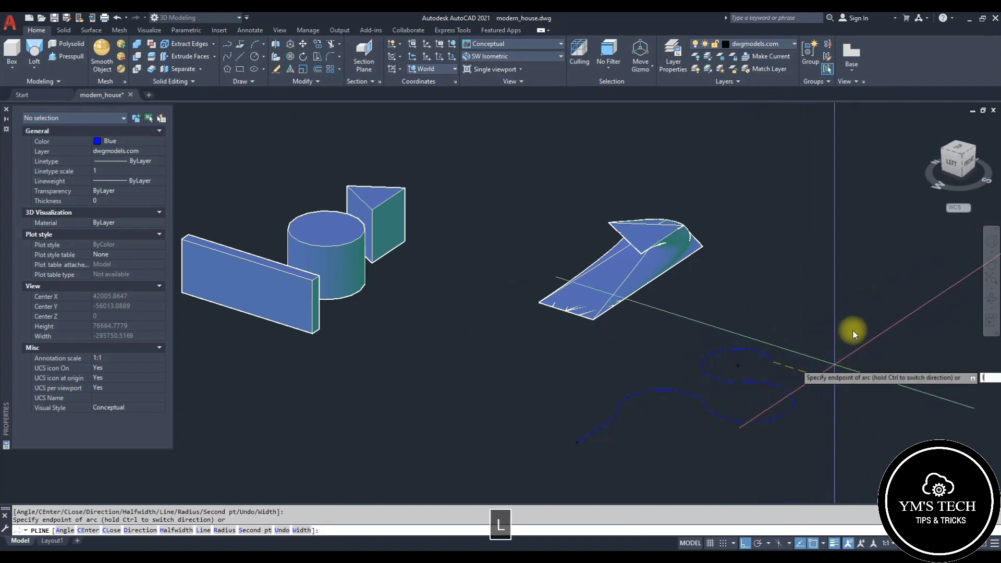
{"action": "key", "text": "space"}
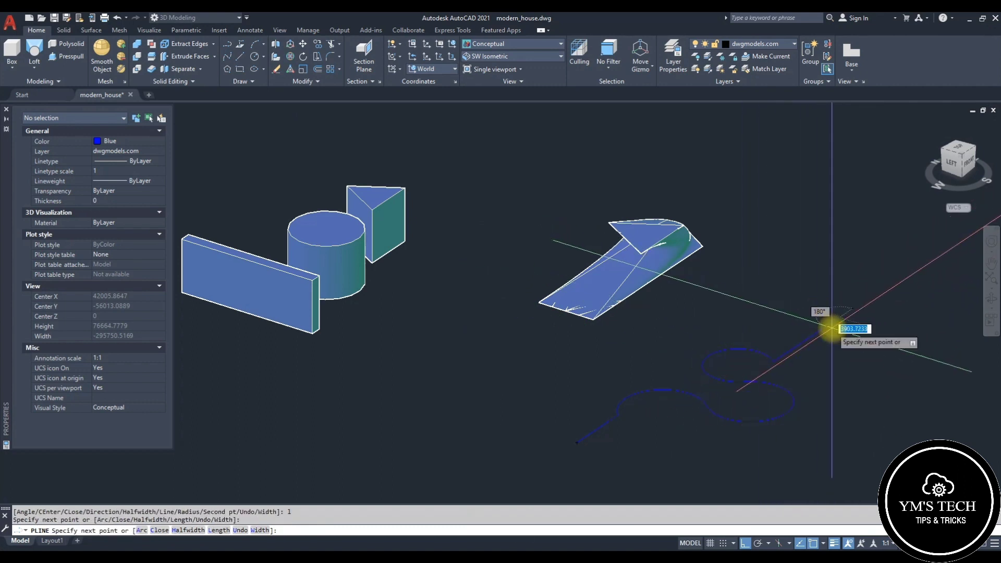
{"action": "scroll", "coordinate": [829, 331], "scroll_direction": "down", "scroll_amount": 2}
{"action": "key", "text": "Escape"}
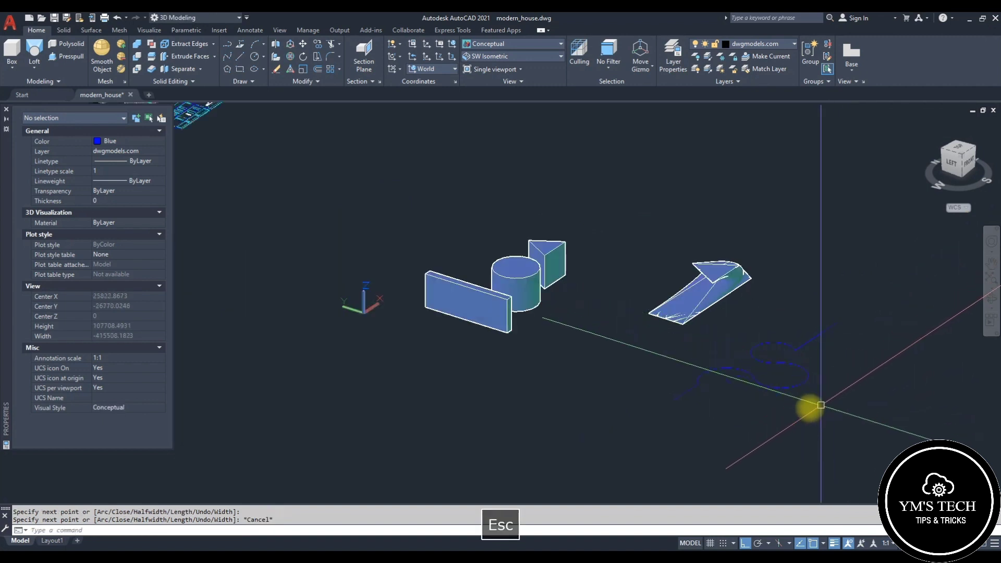
Step: Select the S-shaped polyline and examine its properties while panning and zooming the view
{"action": "middle_click_drag", "start_coordinate": [719, 402], "coordinate": [610, 373]}
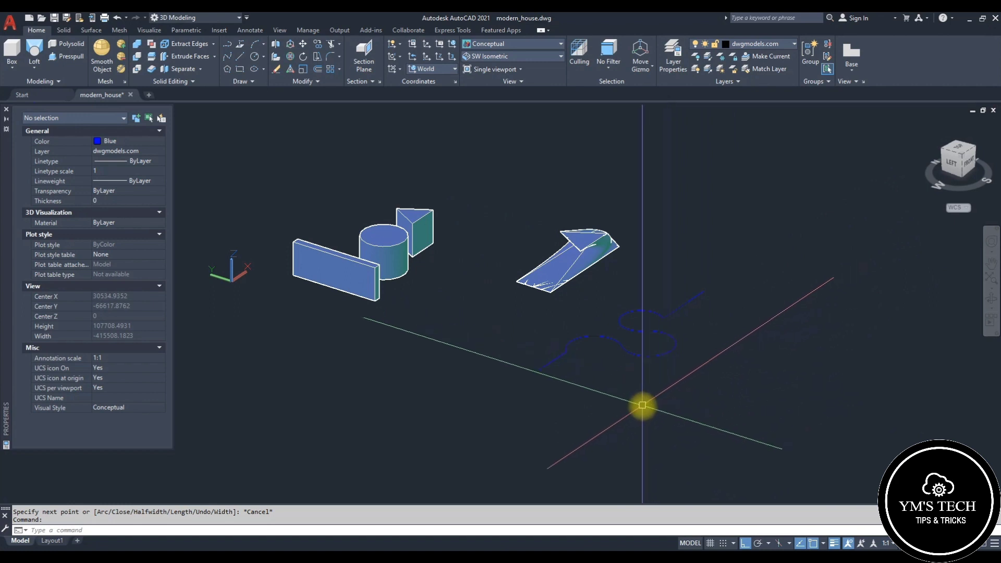
{"action": "key", "text": "Escape"}
{"action": "left_click", "coordinate": [578, 373]}
{"action": "left_click", "coordinate": [545, 345]}
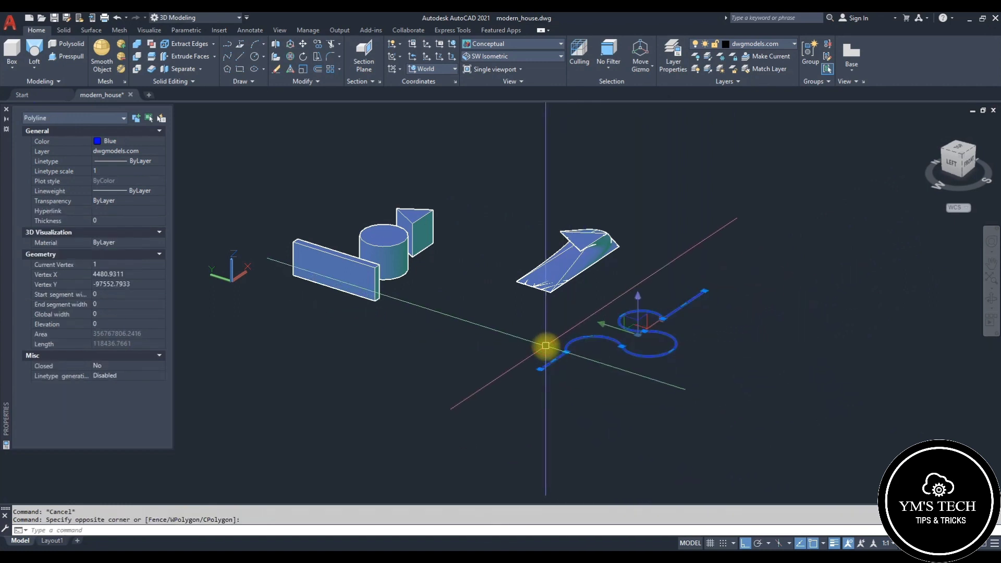
{"action": "scroll", "coordinate": [546, 346], "scroll_direction": "up", "scroll_amount": 3}
{"action": "middle_click_drag", "start_coordinate": [581, 398], "coordinate": [518, 345]}
{"action": "scroll", "coordinate": [531, 374], "scroll_direction": "down", "scroll_amount": 2}
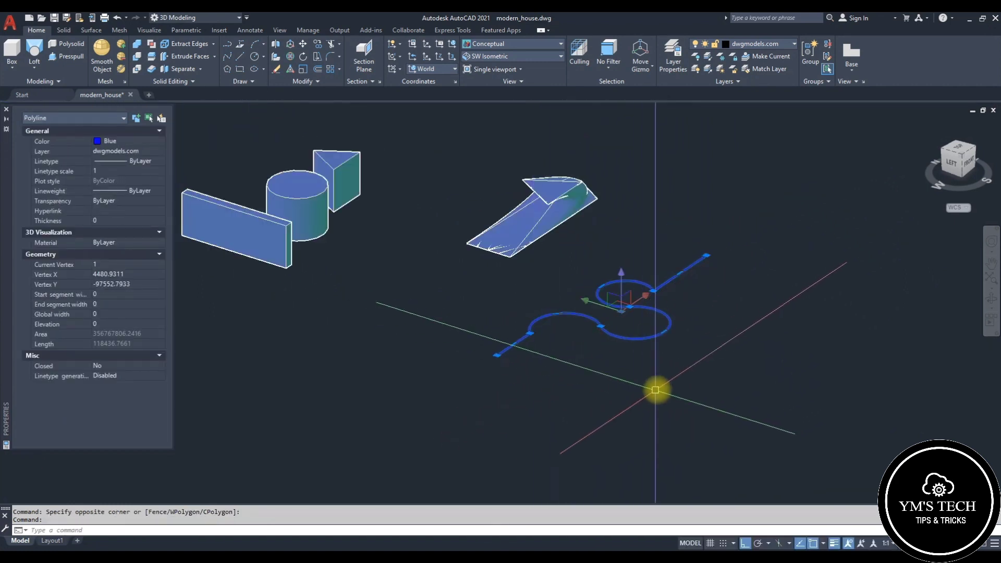
{"action": "middle_click_drag", "start_coordinate": [656, 390], "coordinate": [625, 362]}
{"action": "key", "text": "Escape"}
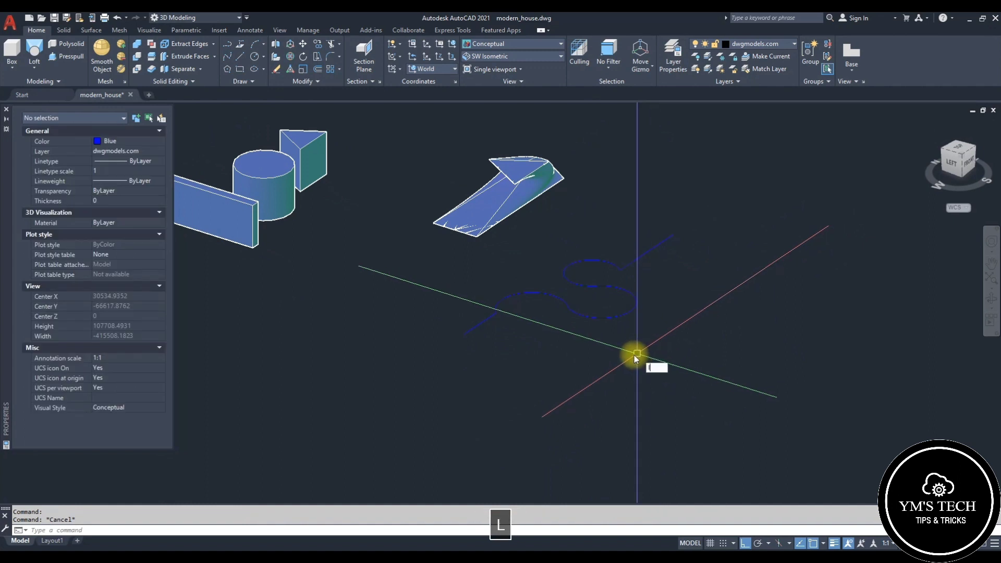
Step: Draw a straight line about 62,815 units long along the X axis from the polyline's start point
{"action": "key", "text": "space"}
{"action": "left_click", "coordinate": [464, 334]}
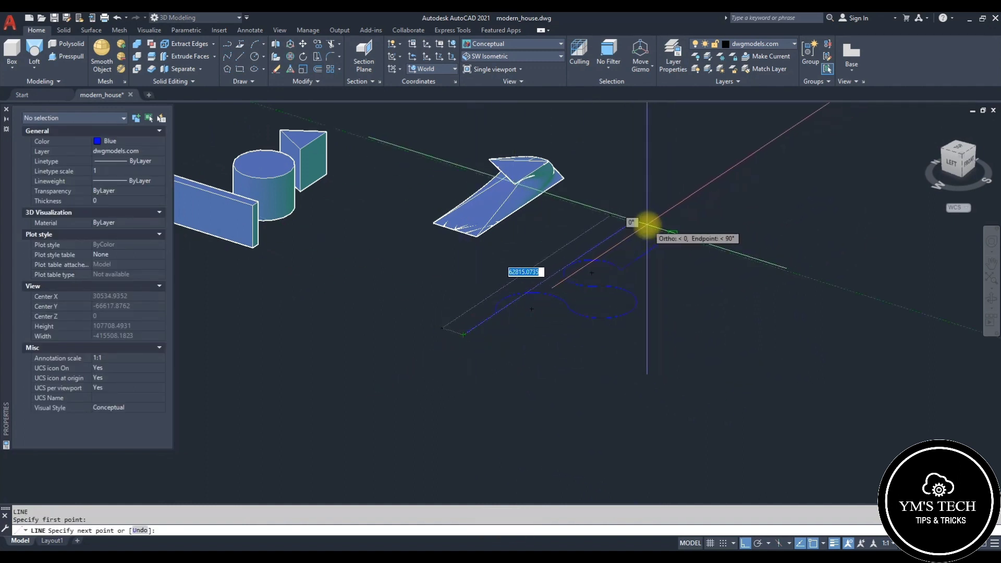
{"action": "key", "text": "Escape"}
{"action": "left_click", "coordinate": [617, 230]}
{"action": "scroll", "coordinate": [612, 245], "scroll_direction": "down", "scroll_amount": 3}
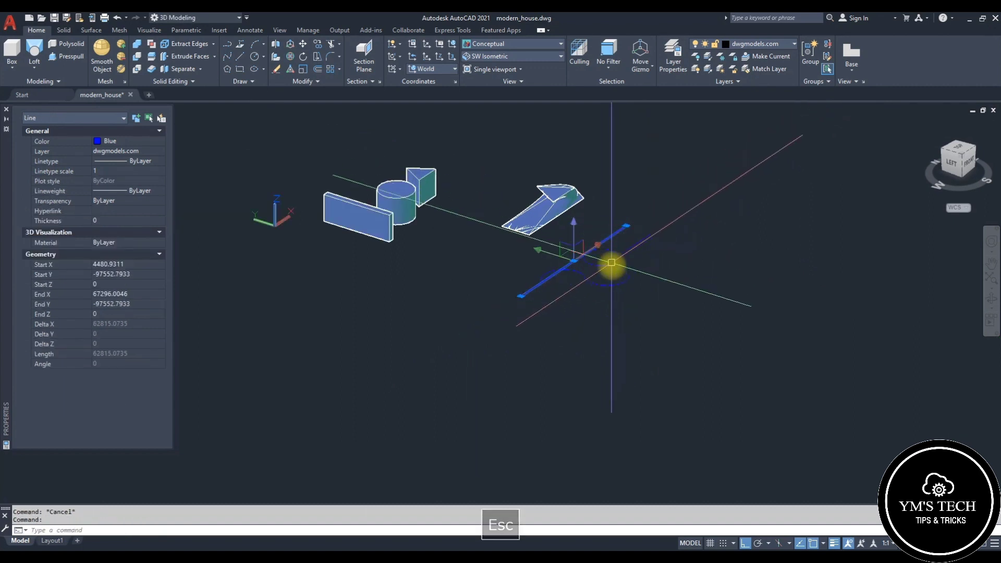
Step: Move the new line about 34,700 units along the negative Y direction, away from the polyline
{"action": "type", "text": "M"}
{"action": "key", "text": "space"}
{"action": "left_click", "coordinate": [521, 293]}
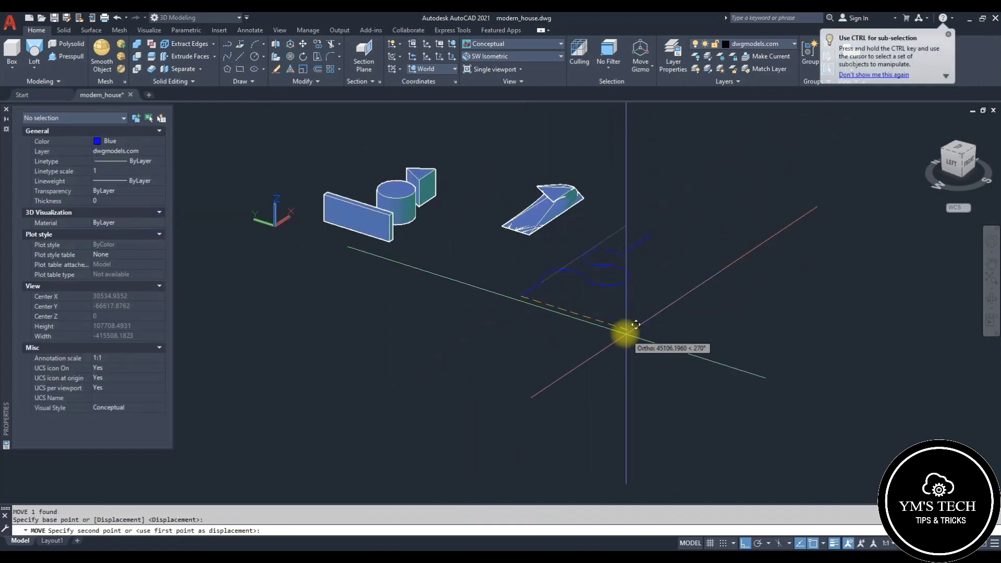
{"action": "left_click", "coordinate": [597, 330]}
{"action": "scroll", "coordinate": [643, 290], "scroll_direction": "up", "scroll_amount": 2}
{"action": "key", "text": "Escape"}
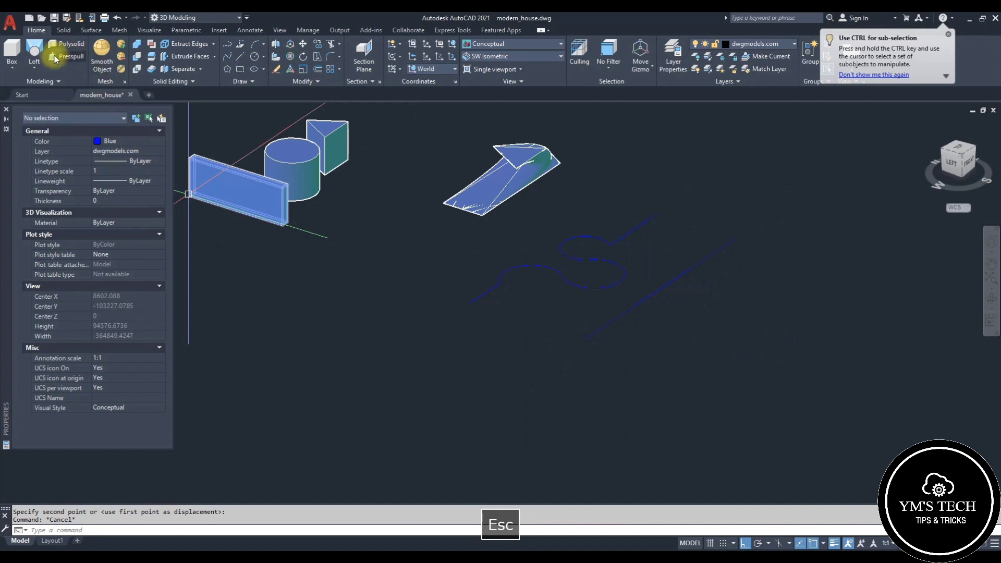
Step: Revolve the S-shaped polyline a full 360° about the straight line as the axis
{"action": "left_click", "coordinate": [34, 68]}
{"action": "left_click", "coordinate": [48, 129]}
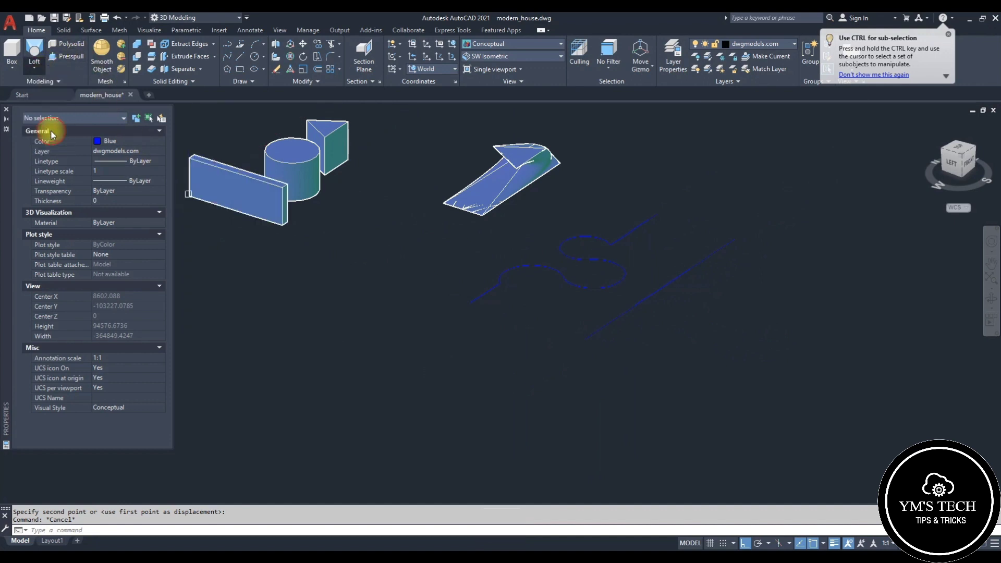
{"action": "left_click", "coordinate": [656, 219]}
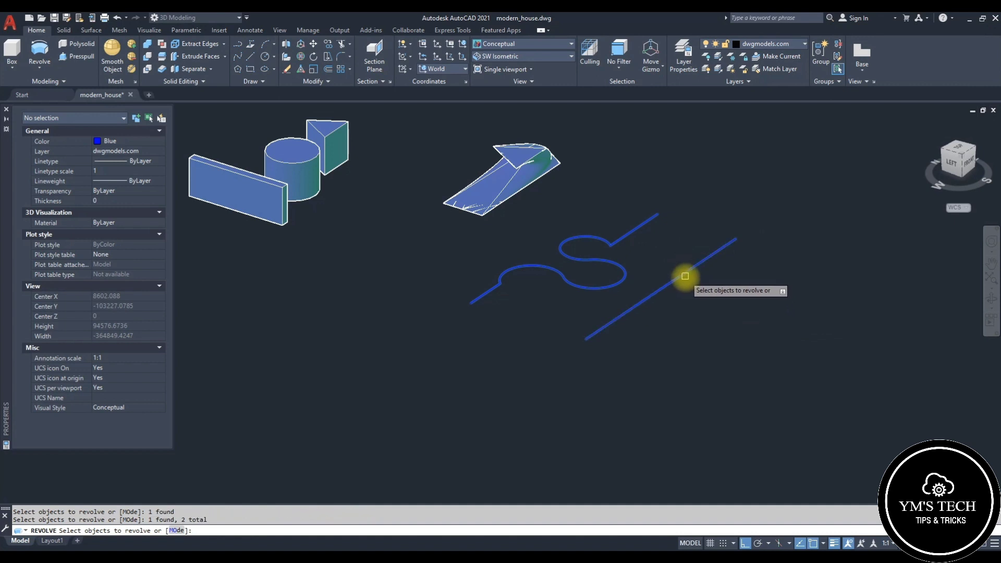
{"action": "key", "text": "space"}
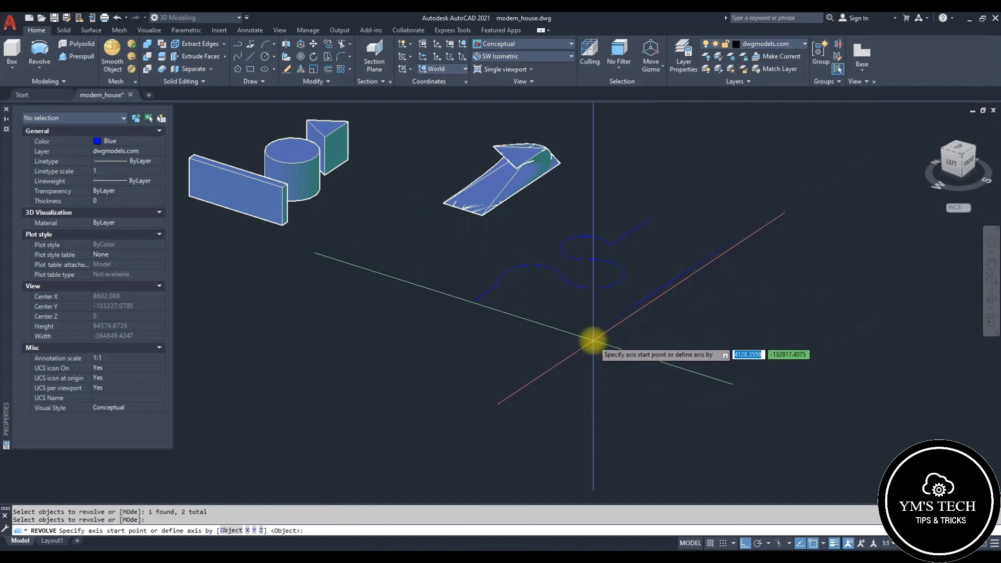
{"action": "left_click", "coordinate": [576, 344]}
{"action": "left_click", "coordinate": [737, 237]}
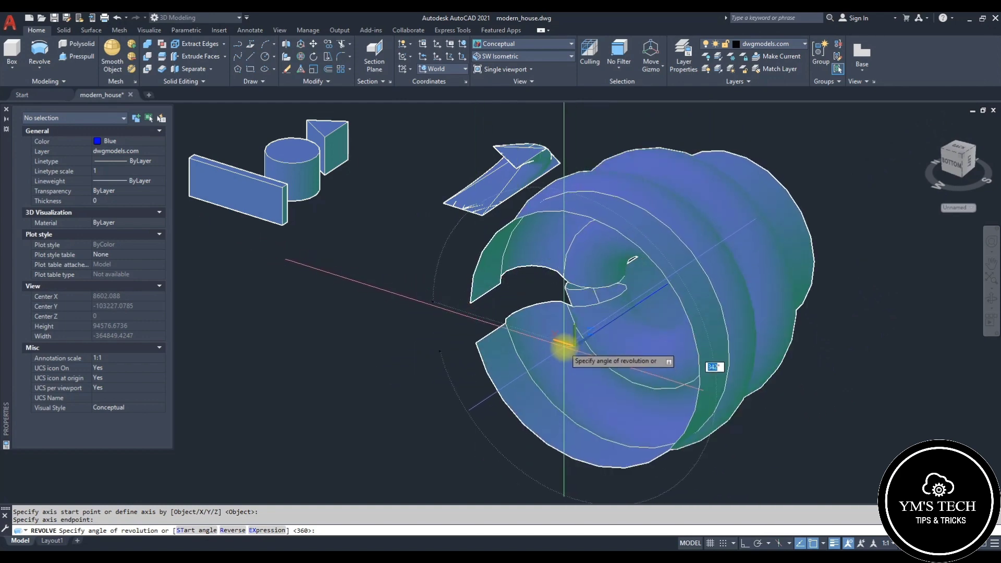
{"action": "key", "text": "Return"}
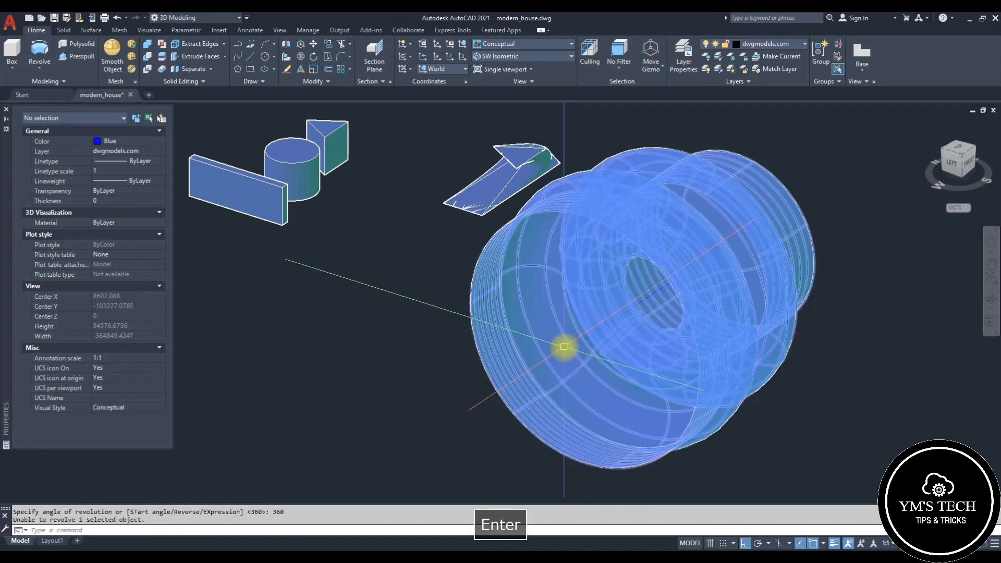
{"action": "key", "text": "Escape"}
{"action": "key", "text": "Escape"}
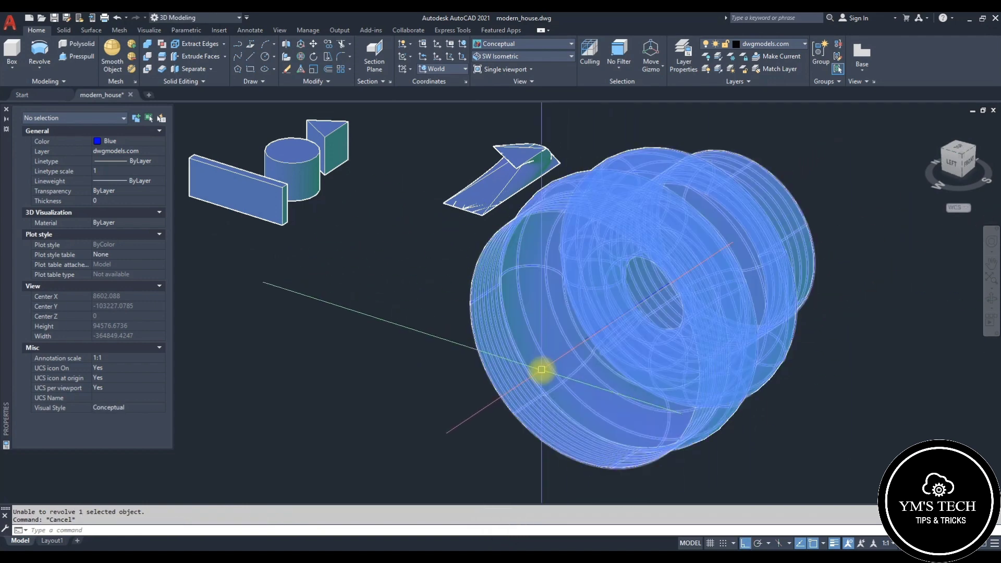
Step: Orbit around the revolved surface to inspect it from several angles
{"action": "left_click", "coordinate": [503, 358]}
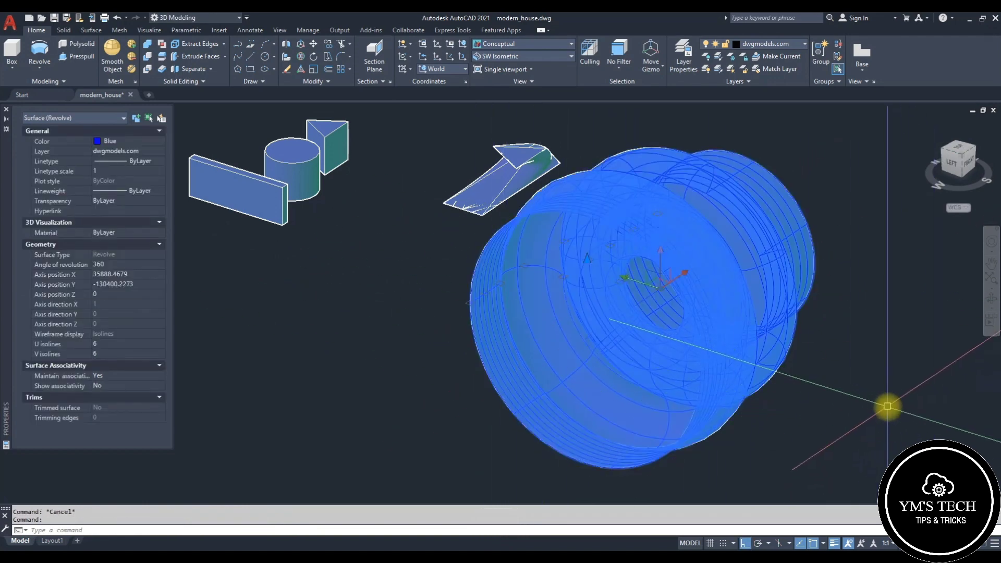
{"action": "middle_click_drag", "start_coordinate": [887, 407], "coordinate": [842, 412]}
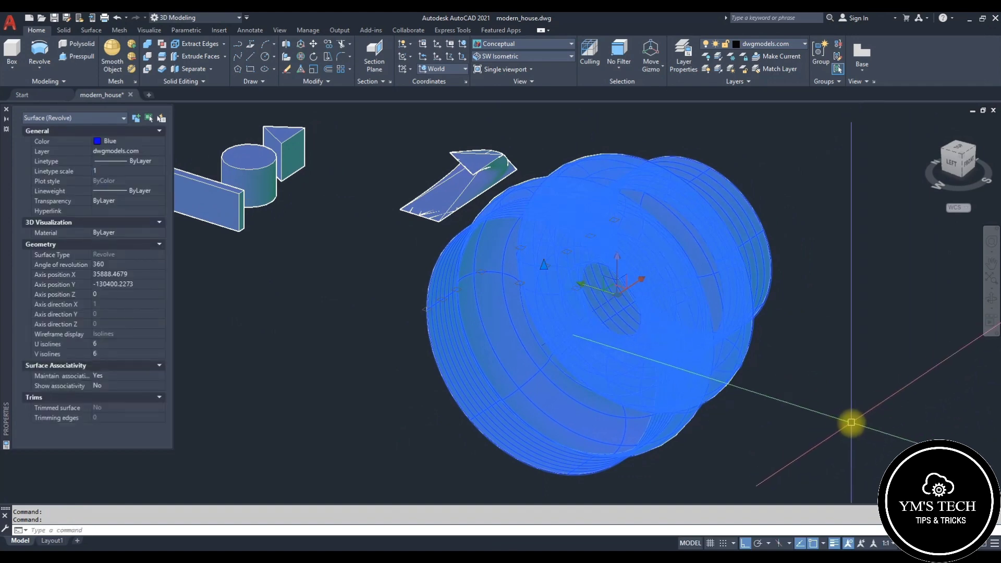
{"action": "scroll", "coordinate": [983, 292], "scroll_direction": "down", "scroll_amount": 3}
{"action": "left_click", "coordinate": [990, 298]}
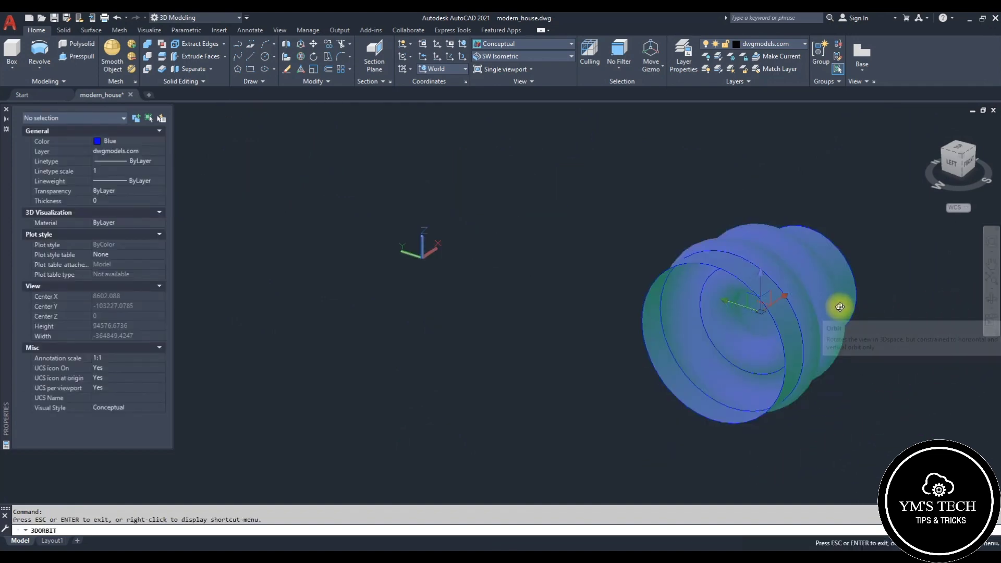
{"action": "left_click_drag", "start_coordinate": [839, 307], "coordinate": [811, 305]}
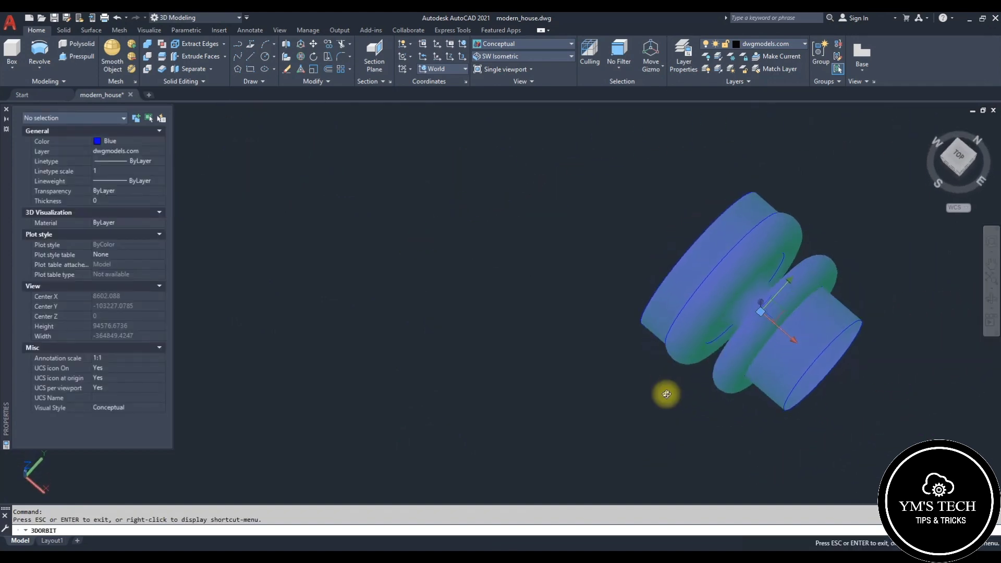
{"action": "left_click_drag", "start_coordinate": [586, 213], "coordinate": [596, 167]}
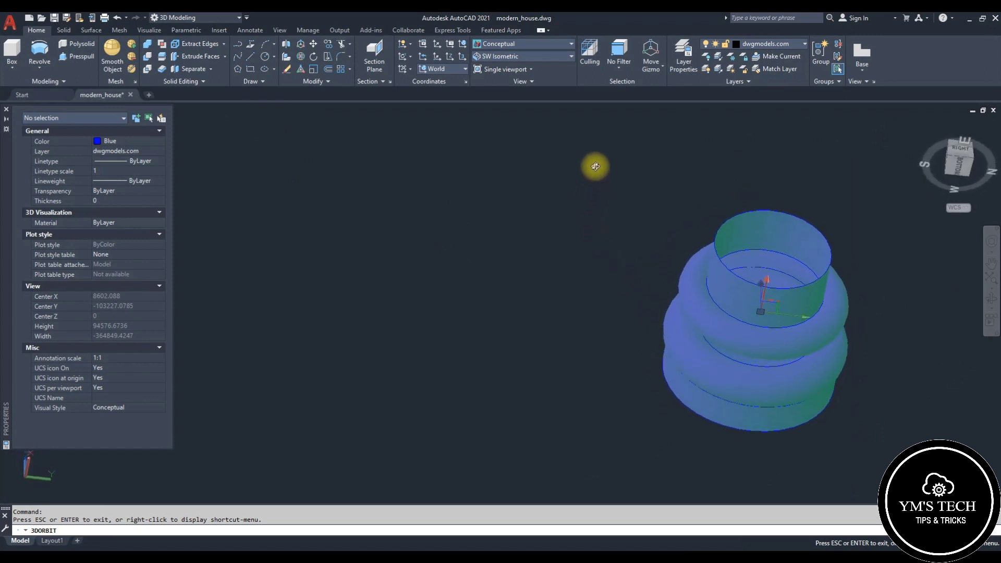
{"action": "left_click_drag", "start_coordinate": [614, 238], "coordinate": [641, 272]}
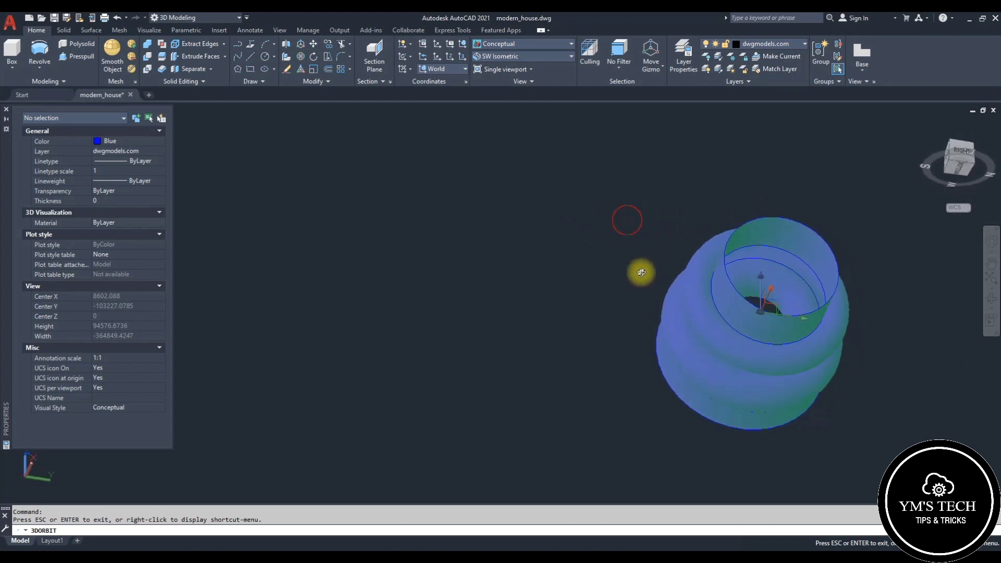
{"action": "left_click_drag", "start_coordinate": [826, 364], "coordinate": [980, 373]}
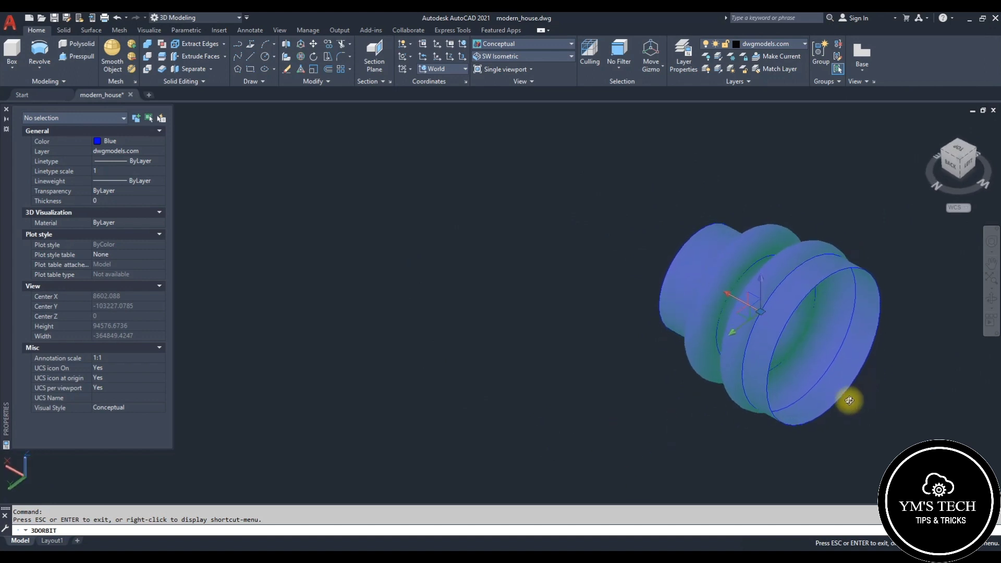
{"action": "key", "text": "Escape"}
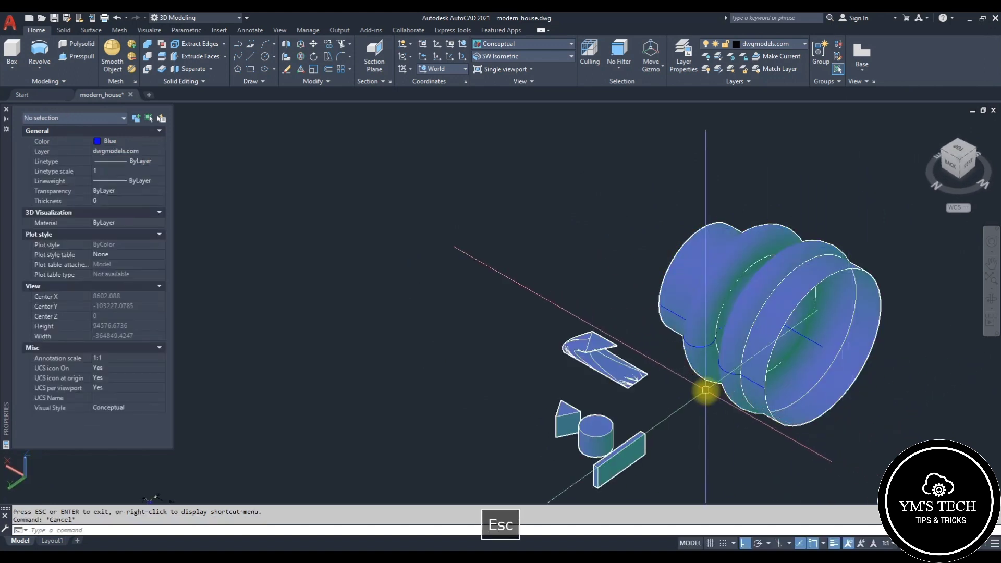
Step: Pan and zoom in on the revolved surface and select its profile polyline to examine it
{"action": "middle_click_drag", "start_coordinate": [700, 393], "coordinate": [612, 349]}
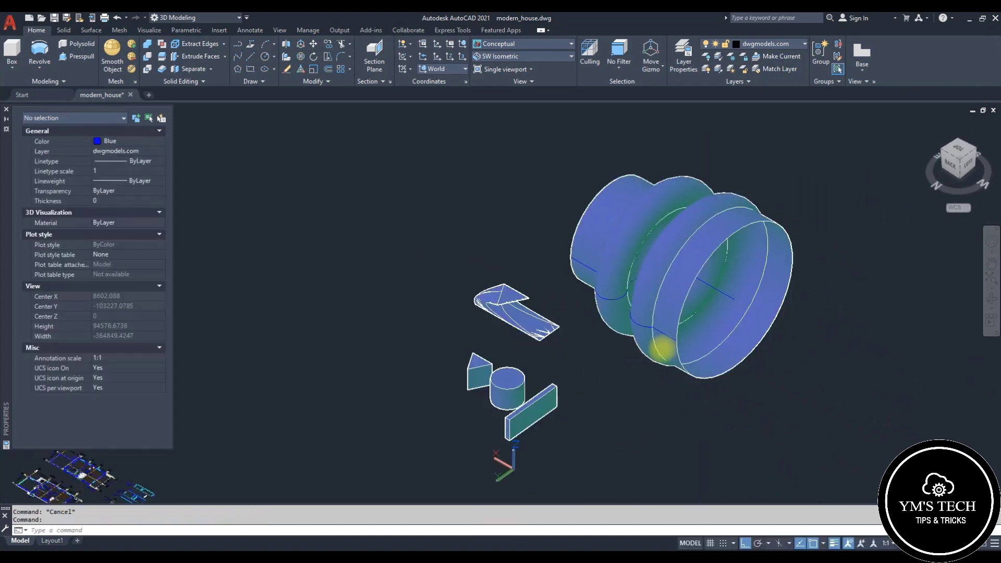
{"action": "scroll", "coordinate": [749, 358], "scroll_direction": "up", "scroll_amount": 2}
{"action": "middle_click_drag", "start_coordinate": [838, 391], "coordinate": [682, 345]}
{"action": "key", "text": "Escape"}
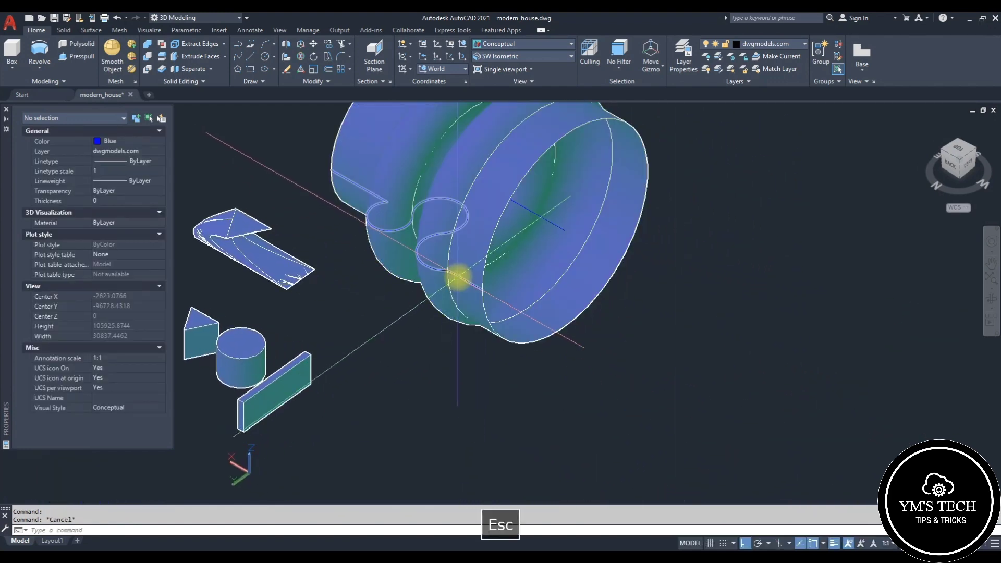
{"action": "left_click", "coordinate": [457, 276]}
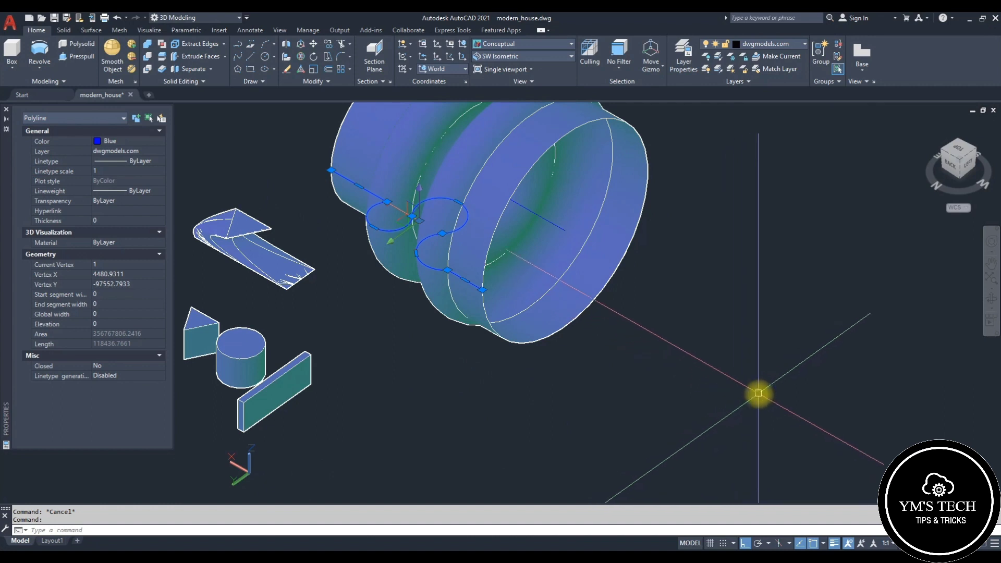
{"action": "scroll", "coordinate": [771, 363], "scroll_direction": "down", "scroll_amount": 3}
{"action": "key", "text": "Escape"}
{"action": "scroll", "coordinate": [771, 363], "scroll_direction": "up", "scroll_amount": 2}
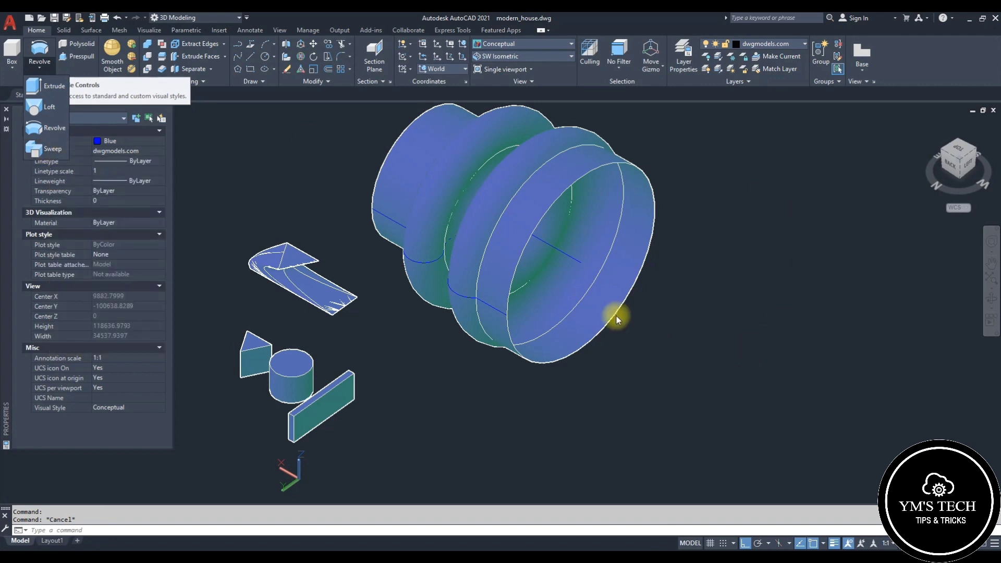
Step: Draw a helix beside the revolved surface with base radius about 29,000, top radius about 42,400 and height about 101,000
{"action": "key", "text": "Escape"}
{"action": "middle_click_drag", "start_coordinate": [786, 339], "coordinate": [586, 313]}
{"action": "type", "text": "h"}
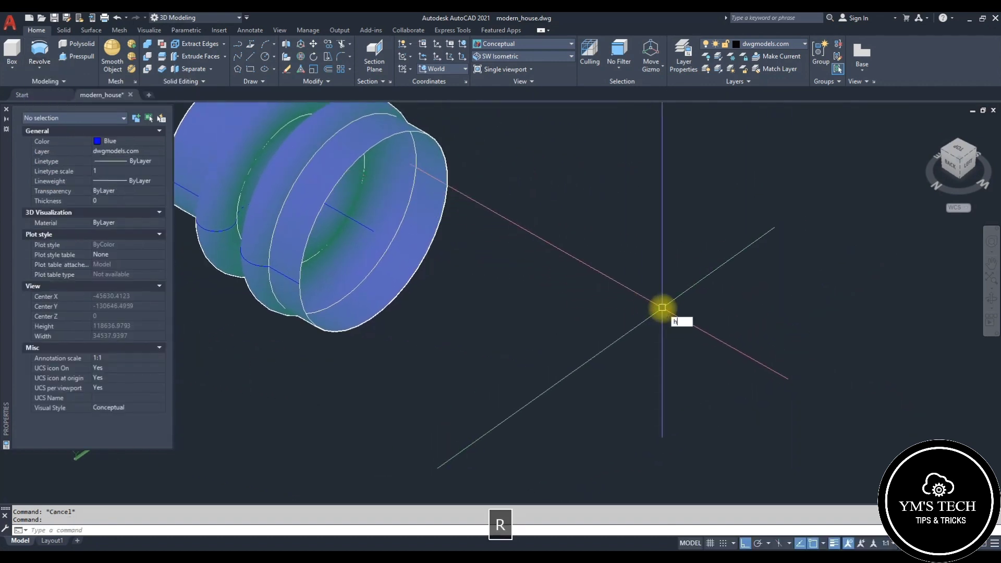
{"action": "type", "text": "relix"}
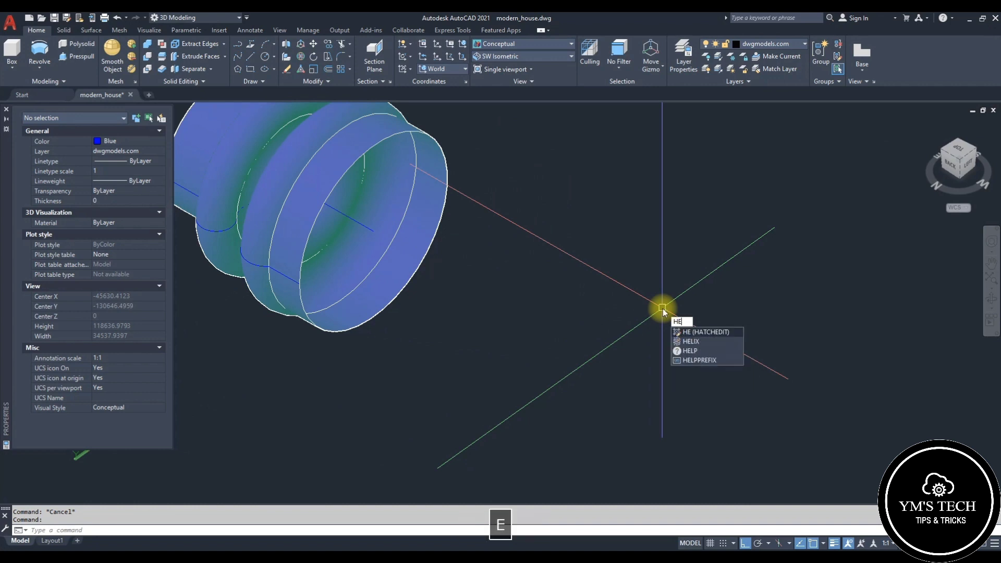
{"action": "key", "text": "space"}
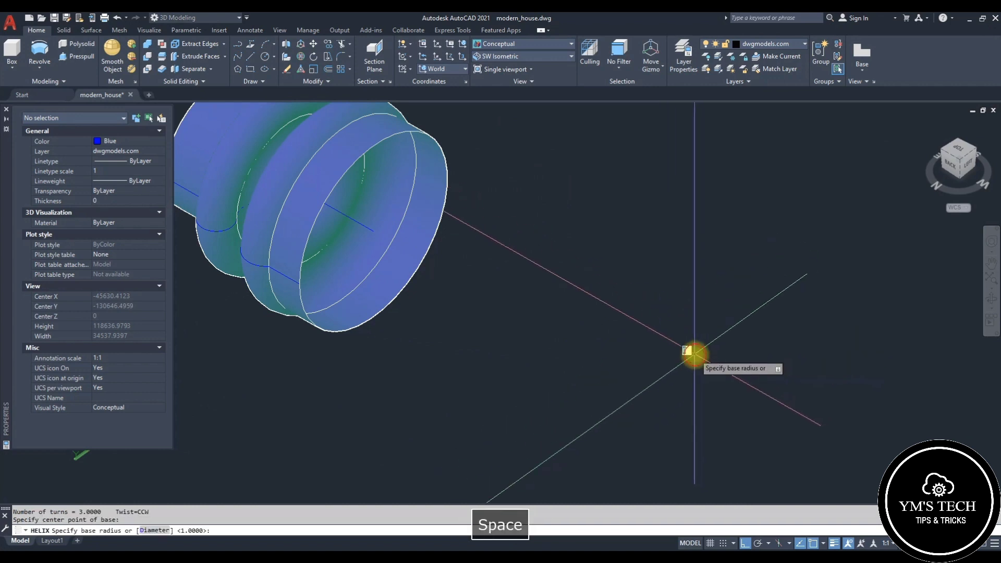
{"action": "left_click", "coordinate": [694, 357]}
{"action": "left_click", "coordinate": [744, 357]}
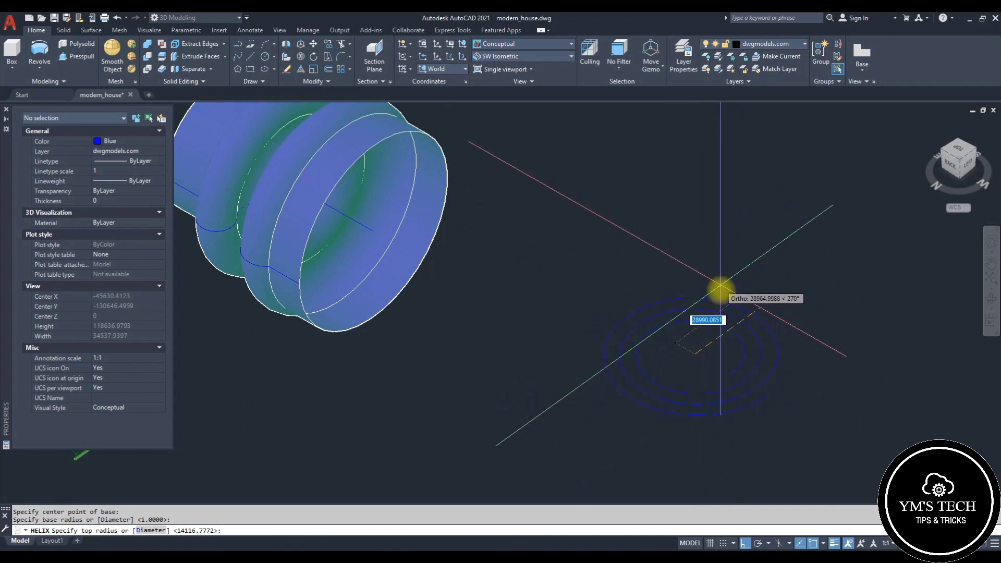
{"action": "scroll", "coordinate": [719, 287], "scroll_direction": "down", "scroll_amount": 2}
{"action": "scroll", "coordinate": [704, 320], "scroll_direction": "down", "scroll_amount": 2}
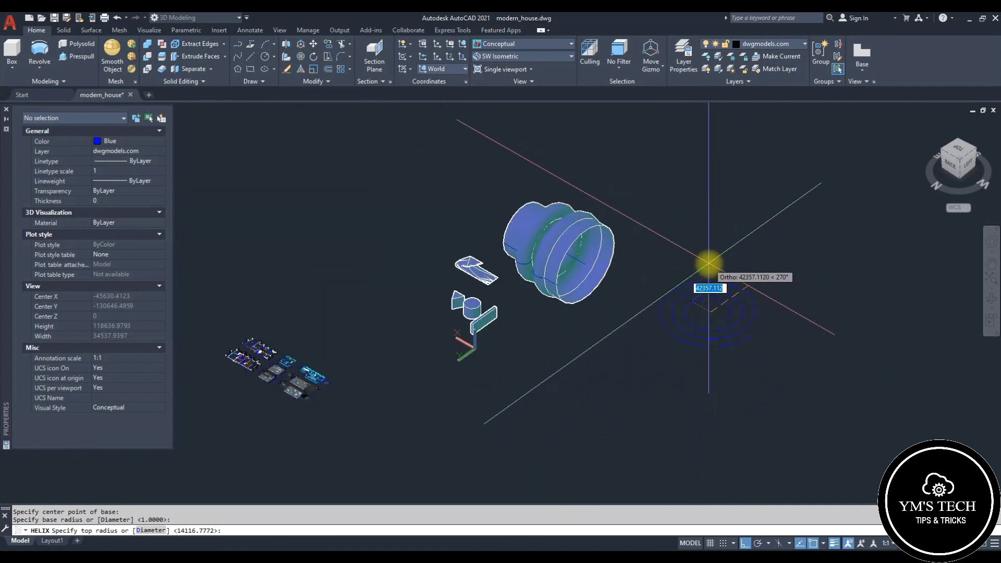
{"action": "left_click", "coordinate": [705, 259]}
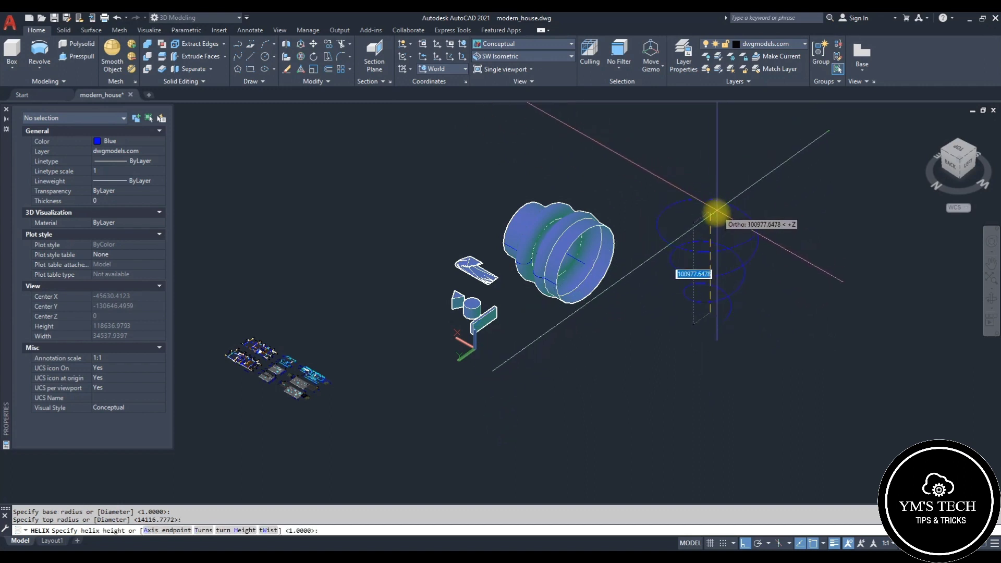
{"action": "left_click", "coordinate": [727, 197]}
{"action": "key", "text": "Escape"}
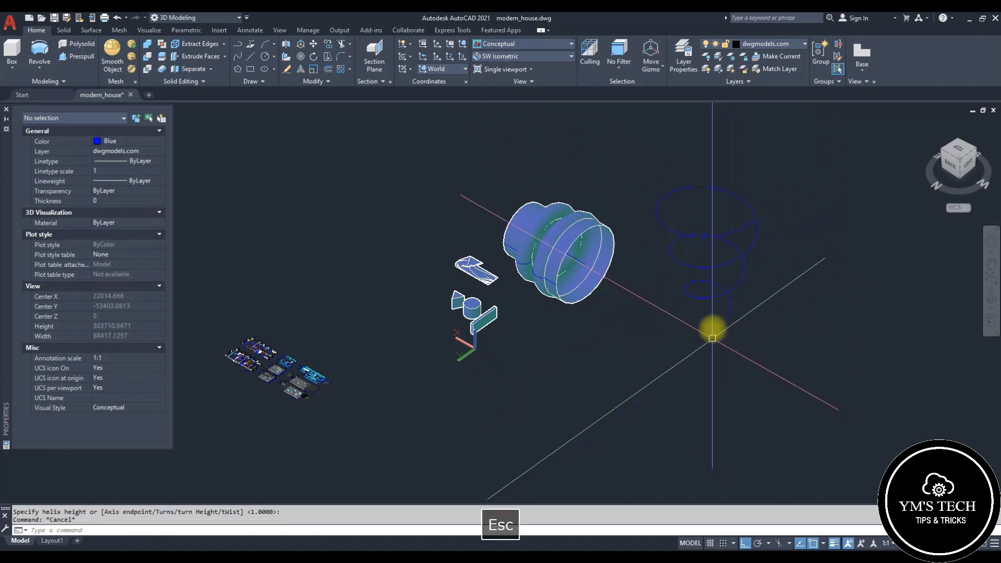
Step: Draw a small rectangle near the helix's base point
{"action": "scroll", "coordinate": [720, 320], "scroll_direction": "up", "scroll_amount": 2}
{"action": "scroll", "coordinate": [723, 328], "scroll_direction": "up", "scroll_amount": 3}
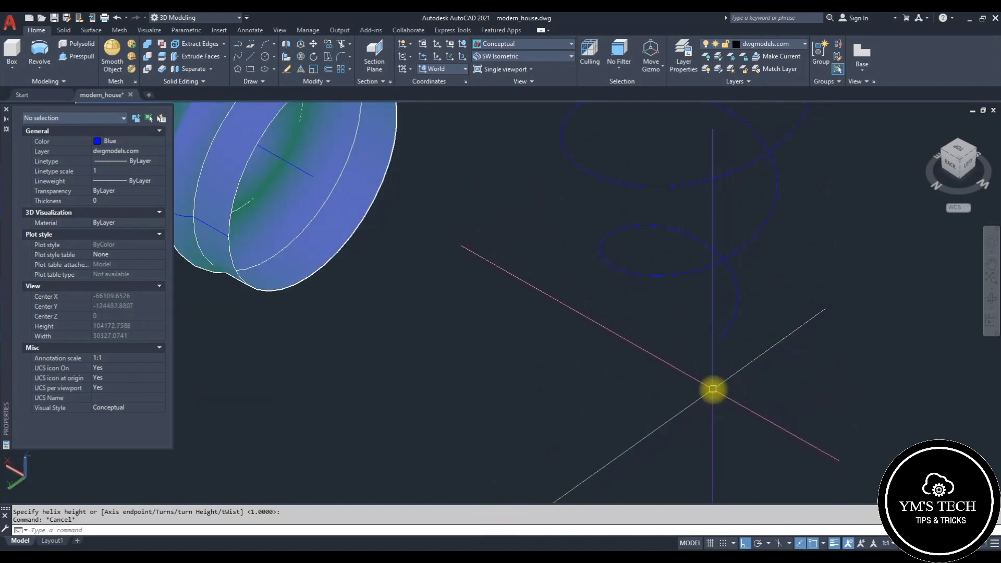
{"action": "scroll", "coordinate": [712, 388], "scroll_direction": "down", "scroll_amount": 5}
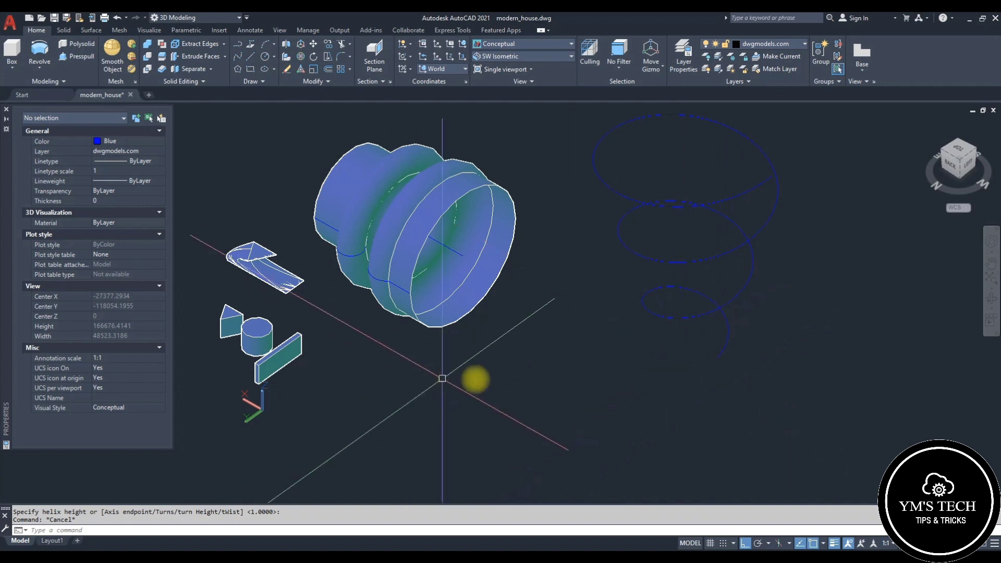
{"action": "scroll", "coordinate": [733, 367], "scroll_direction": "up", "scroll_amount": 5}
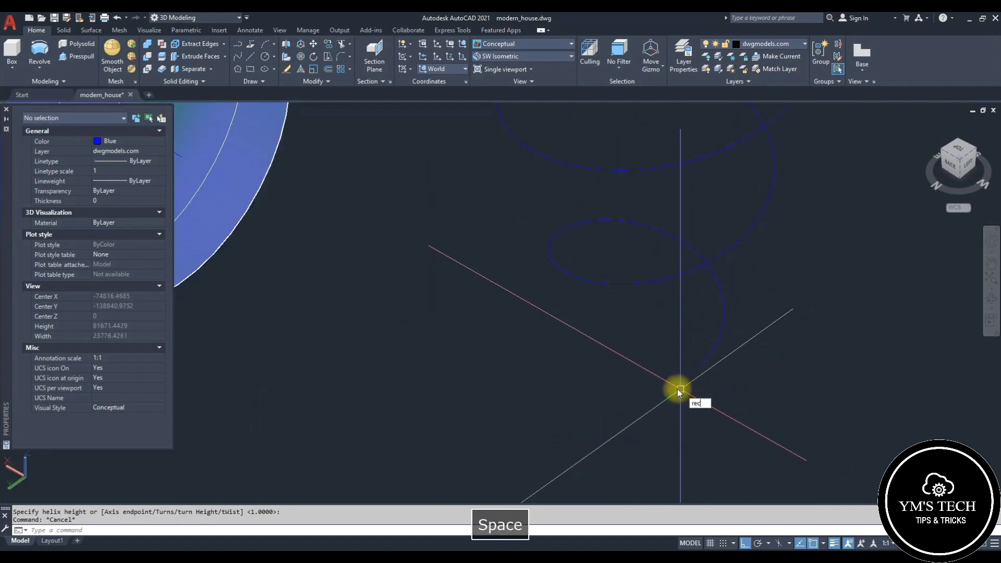
{"action": "key", "text": "space"}
{"action": "left_click", "coordinate": [664, 381]}
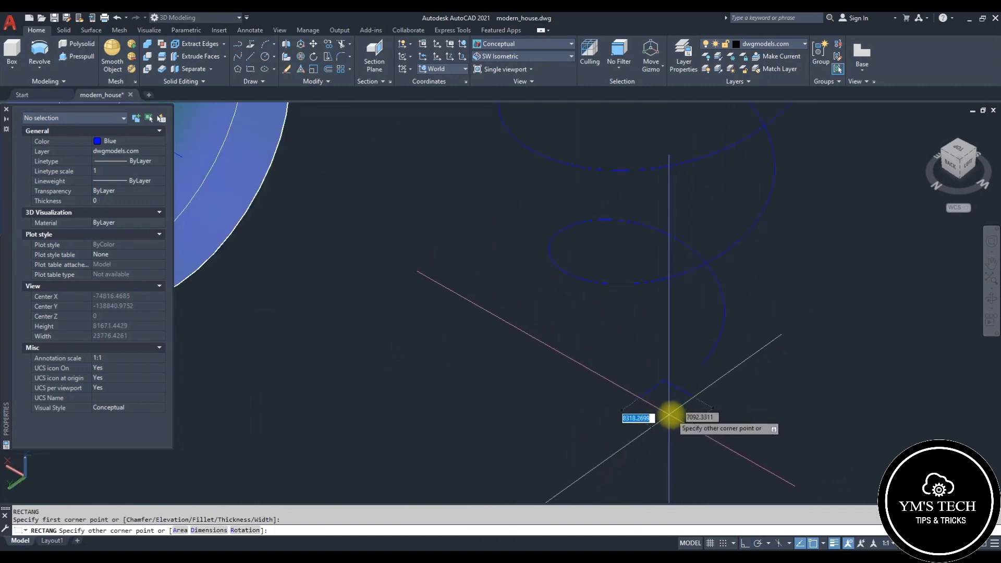
{"action": "left_click", "coordinate": [669, 415]}
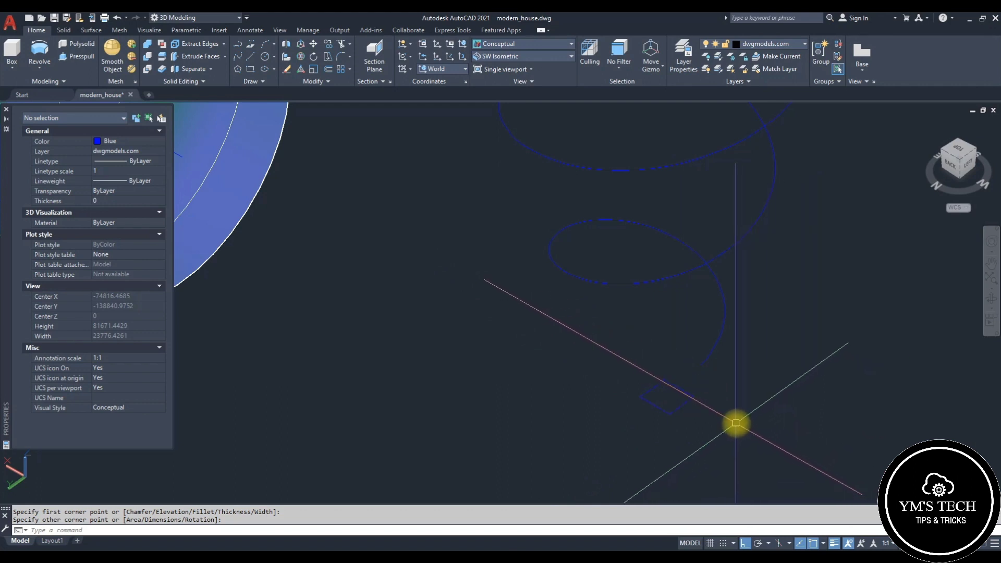
Step: Draw a three-sided polygon inscribed in a circle at the rectangle's location
{"action": "type", "text": "pol"}
{"action": "key", "text": "space"}
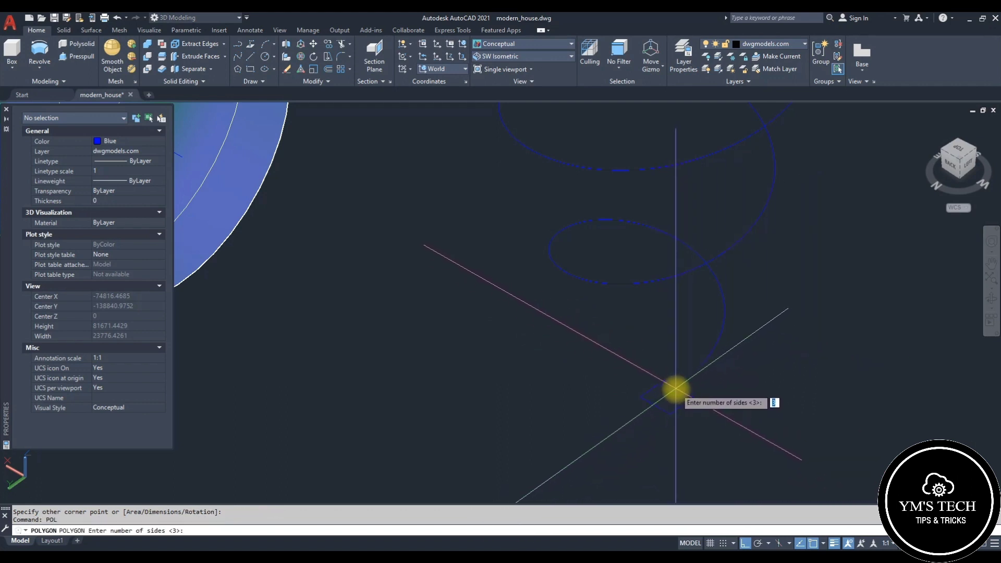
{"action": "key", "text": "space"}
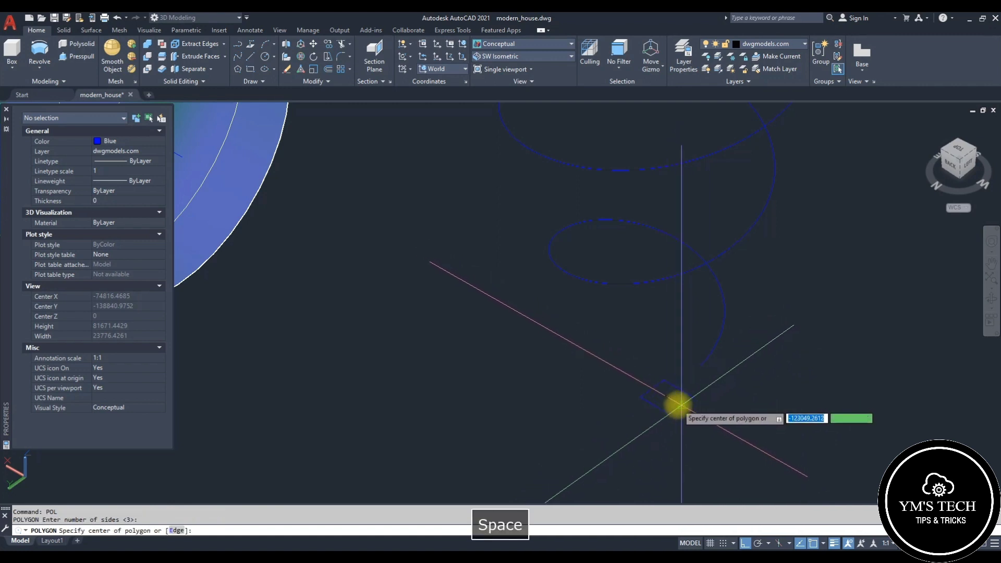
{"action": "left_click", "coordinate": [667, 397]}
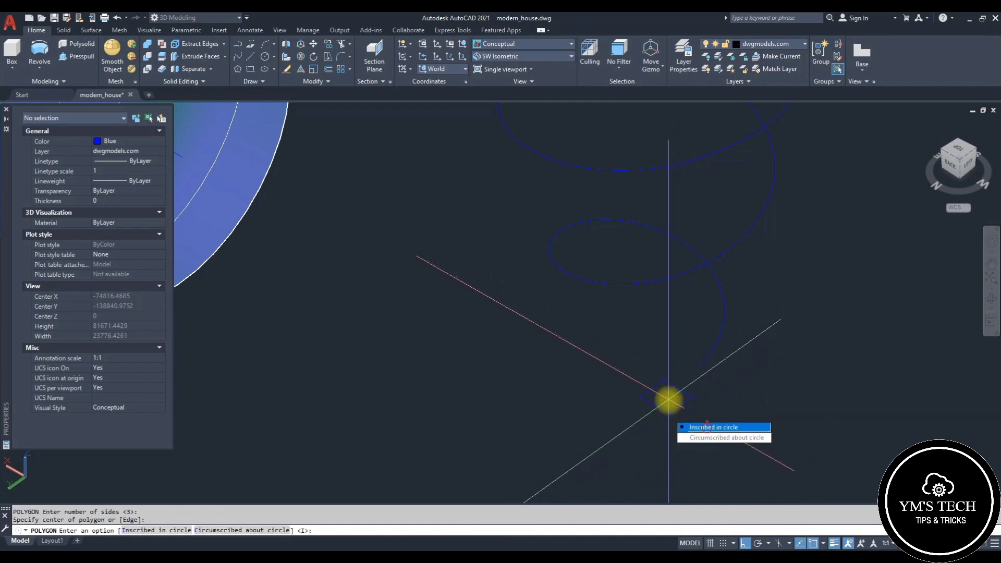
{"action": "key", "text": "space"}
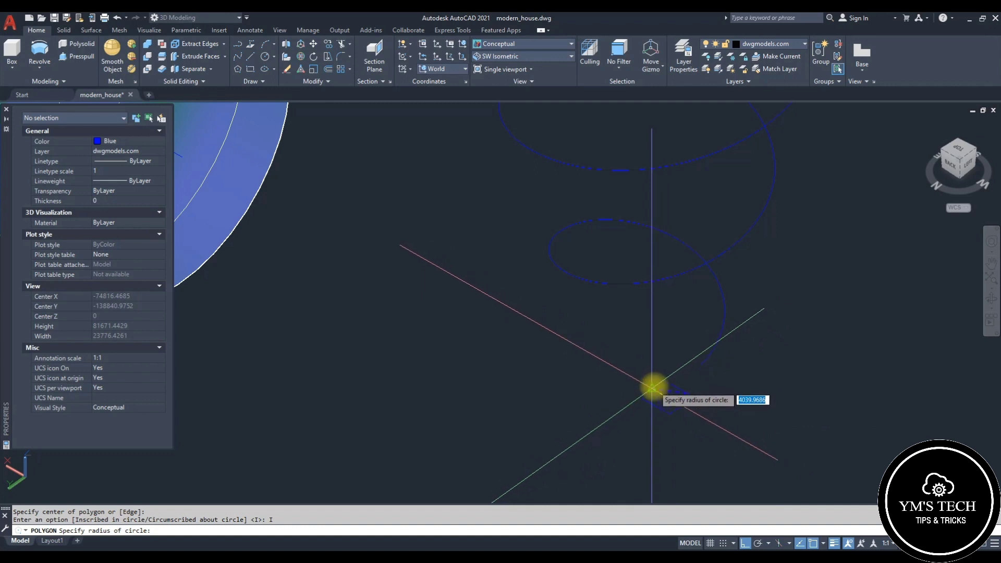
{"action": "key", "text": "Escape"}
Step: Draw a circle centred inside the rectangle
{"action": "scroll", "coordinate": [675, 397], "scroll_direction": "down", "scroll_amount": 2}
{"action": "key", "text": "space"}
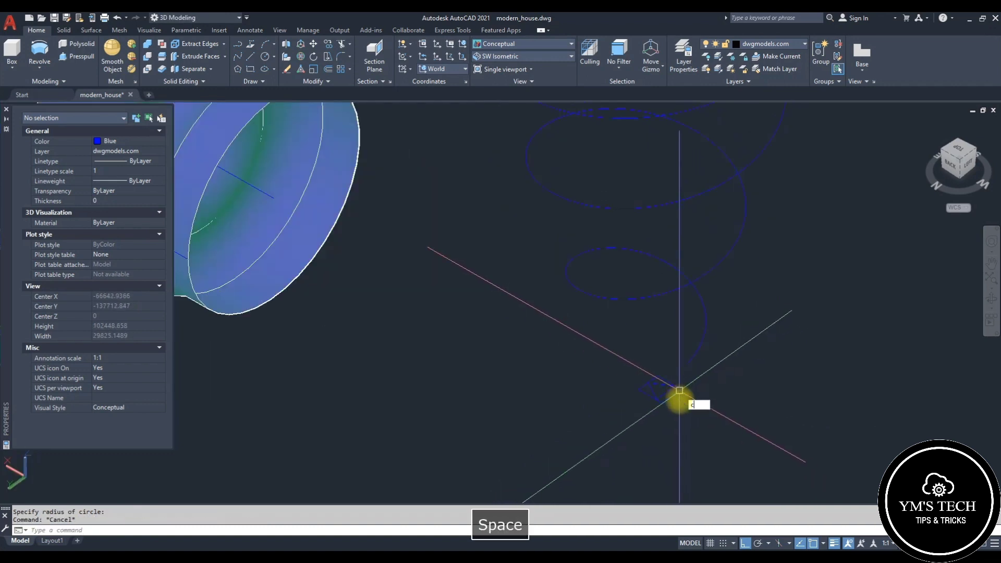
{"action": "left_click", "coordinate": [665, 391]}
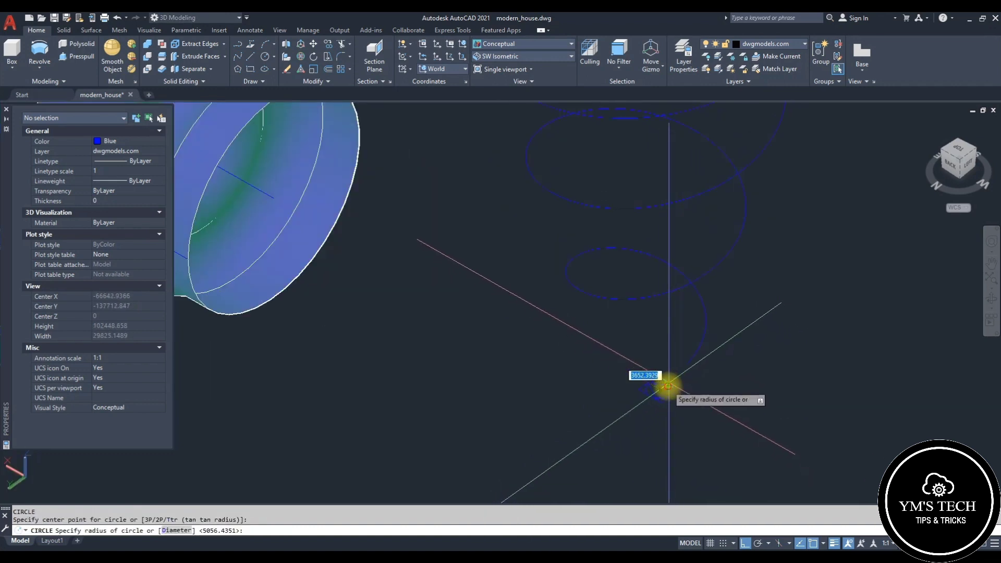
{"action": "scroll", "coordinate": [667, 386], "scroll_direction": "up", "scroll_amount": 5}
{"action": "key", "text": "Escape"}
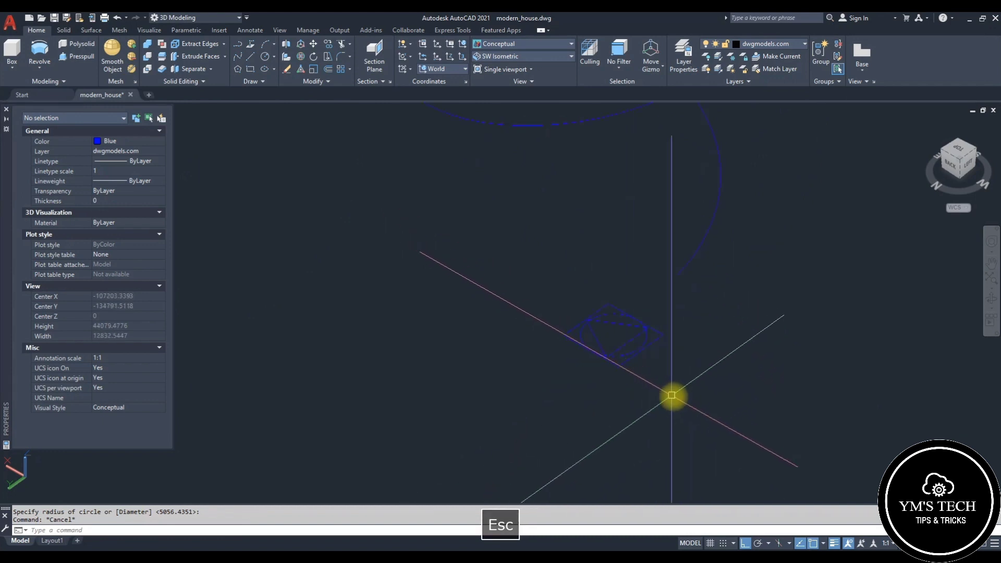
Step: Select the rectangle, triangle and circle and rotate them with 3D Rotate so they stand upright
{"action": "left_click", "coordinate": [672, 396]}
{"action": "left_click", "coordinate": [585, 335]}
{"action": "scroll", "coordinate": [757, 295], "scroll_direction": "up", "scroll_amount": 2}
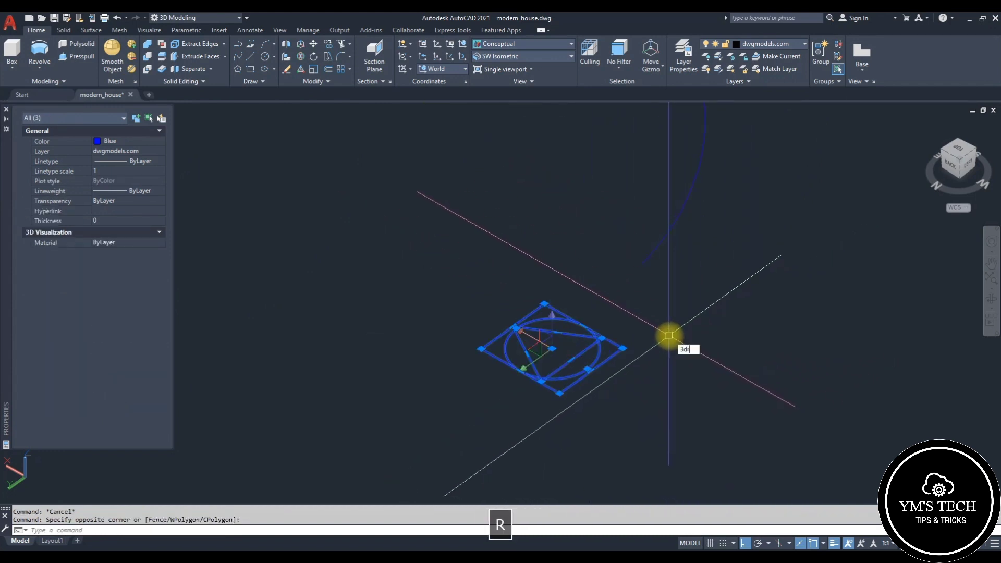
{"action": "key", "text": "space"}
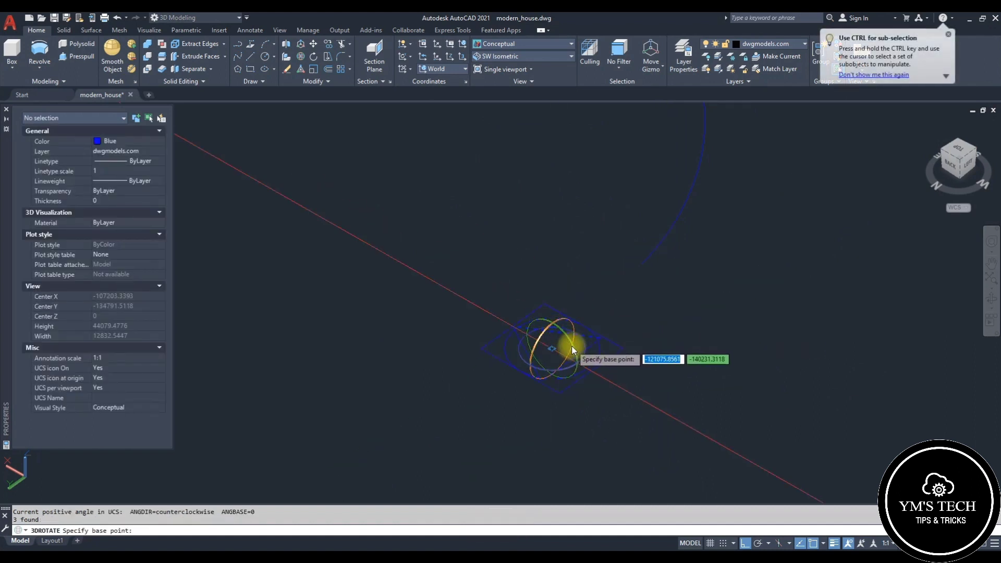
{"action": "left_click", "coordinate": [553, 349]}
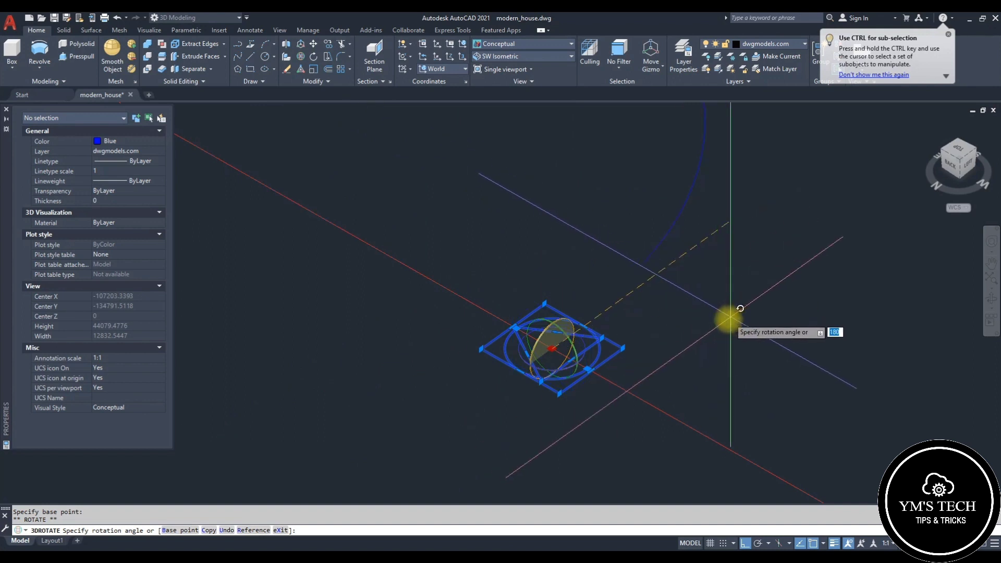
{"action": "key", "text": "Escape"}
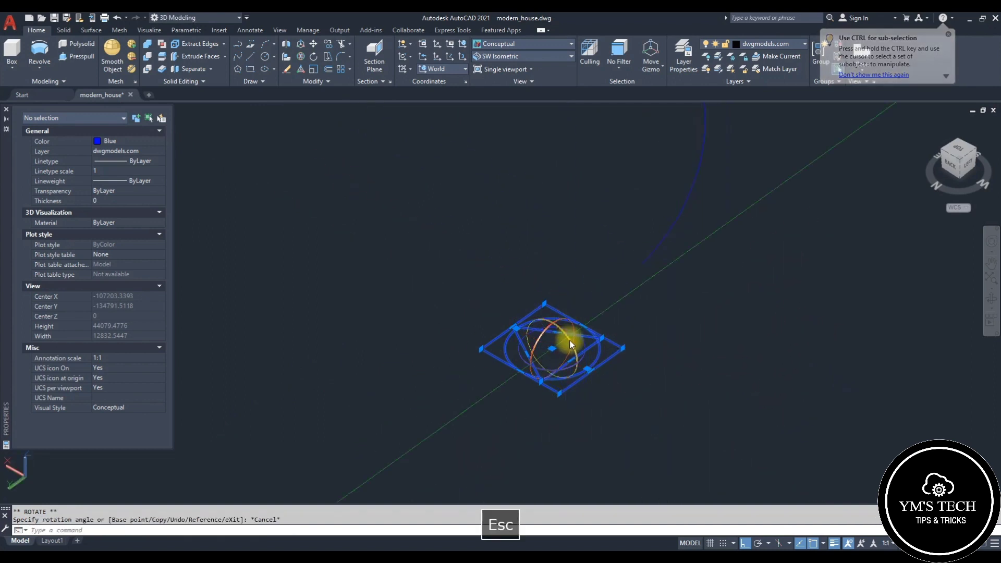
{"action": "left_click", "coordinate": [569, 344]}
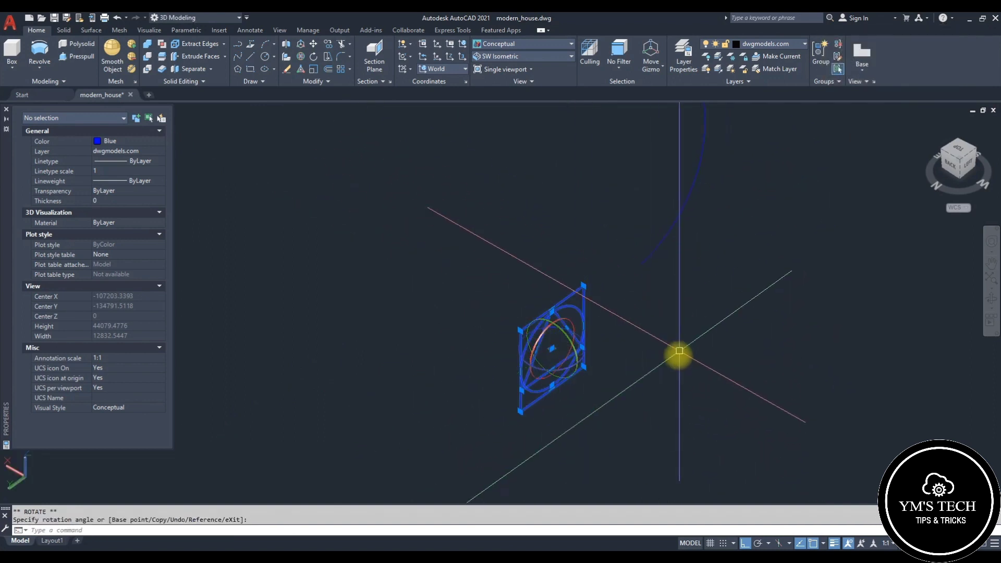
{"action": "left_click", "coordinate": [568, 374]}
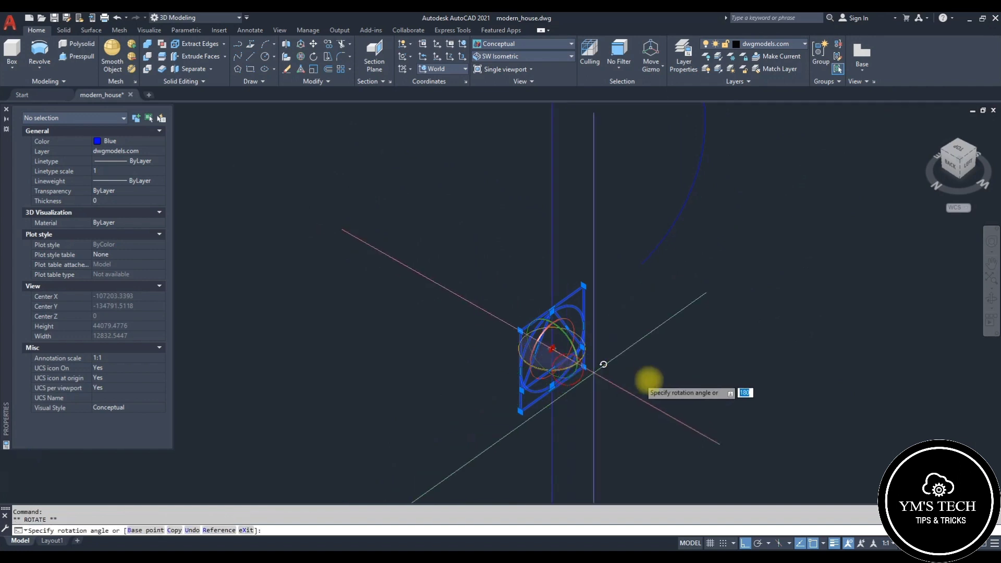
{"action": "left_click", "coordinate": [720, 380]}
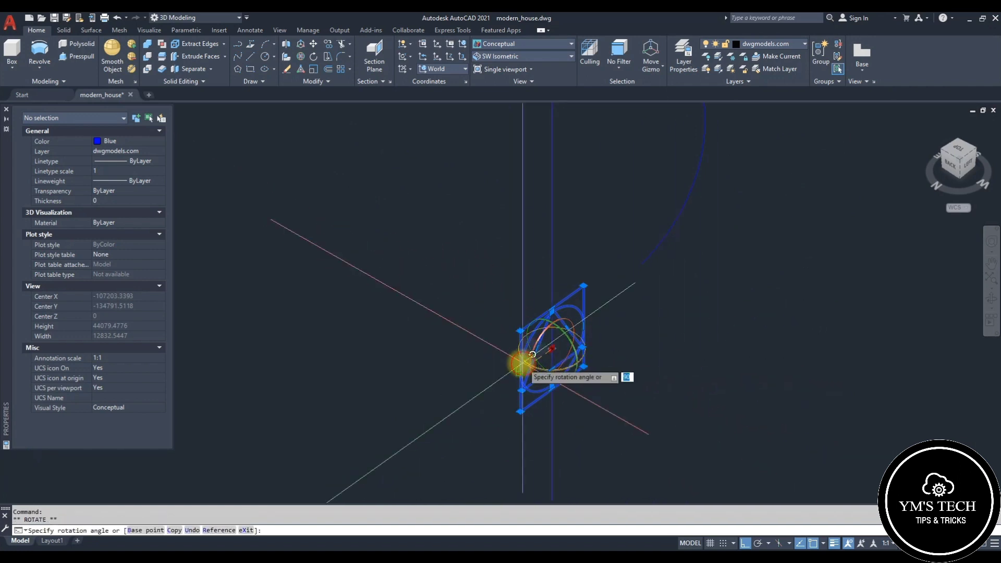
{"action": "key", "text": "Escape"}
{"action": "scroll", "coordinate": [451, 337], "scroll_direction": "down", "scroll_amount": 4}
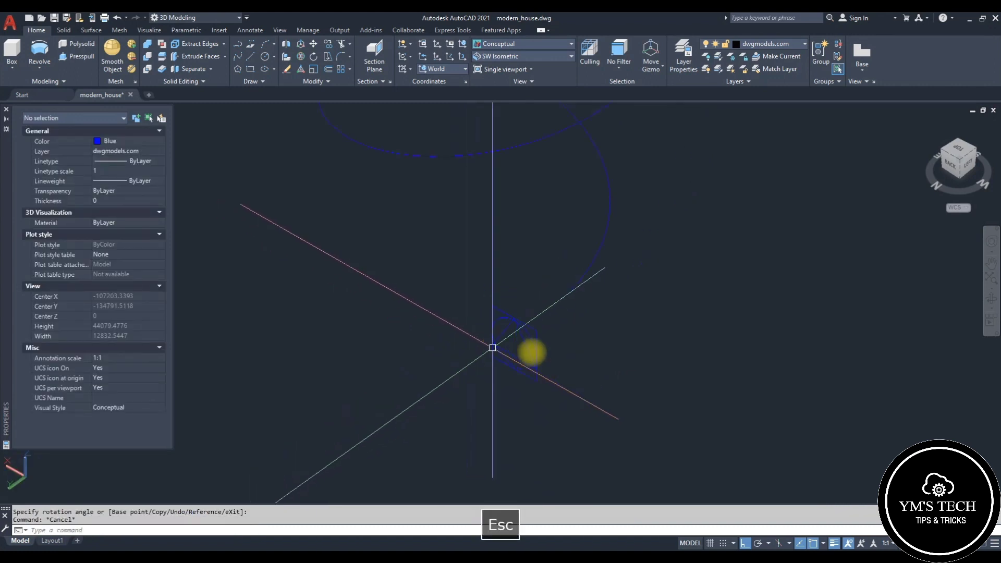
{"action": "key", "text": "Escape"}
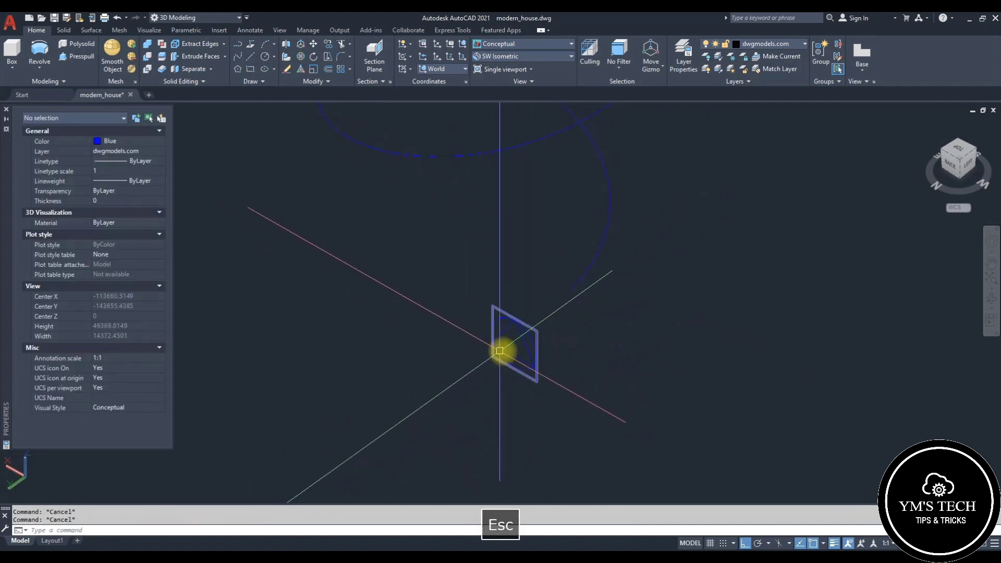
Step: Move the upright triangle toward the lower end of the helix
{"action": "left_click", "coordinate": [521, 346]}
{"action": "scroll", "coordinate": [626, 365], "scroll_direction": "up", "scroll_amount": 2}
{"action": "key", "text": "space"}
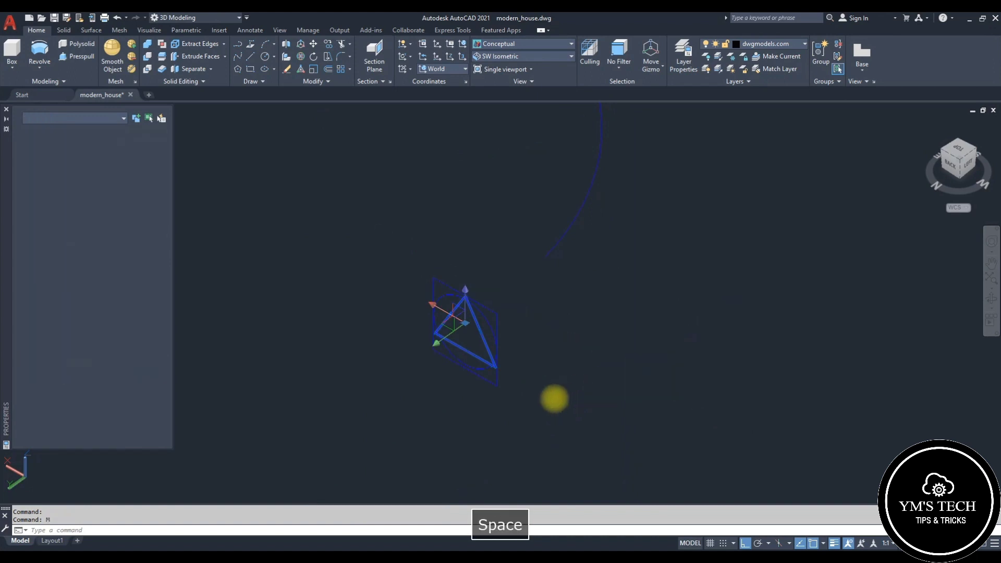
{"action": "left_click", "coordinate": [467, 332]}
{"action": "scroll", "coordinate": [547, 248], "scroll_direction": "down", "scroll_amount": 3}
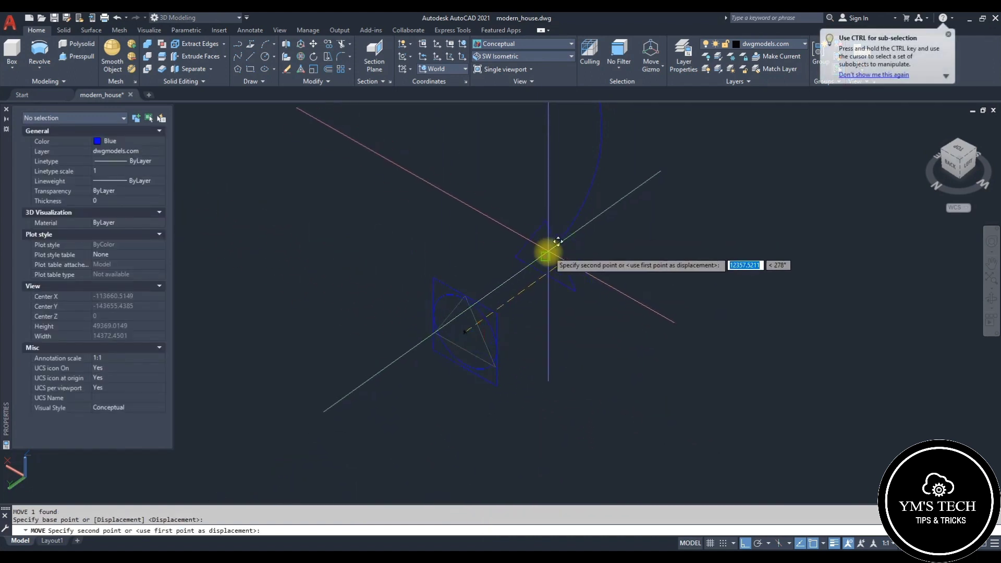
{"action": "key", "text": "Escape"}
{"action": "key", "text": "Escape"}
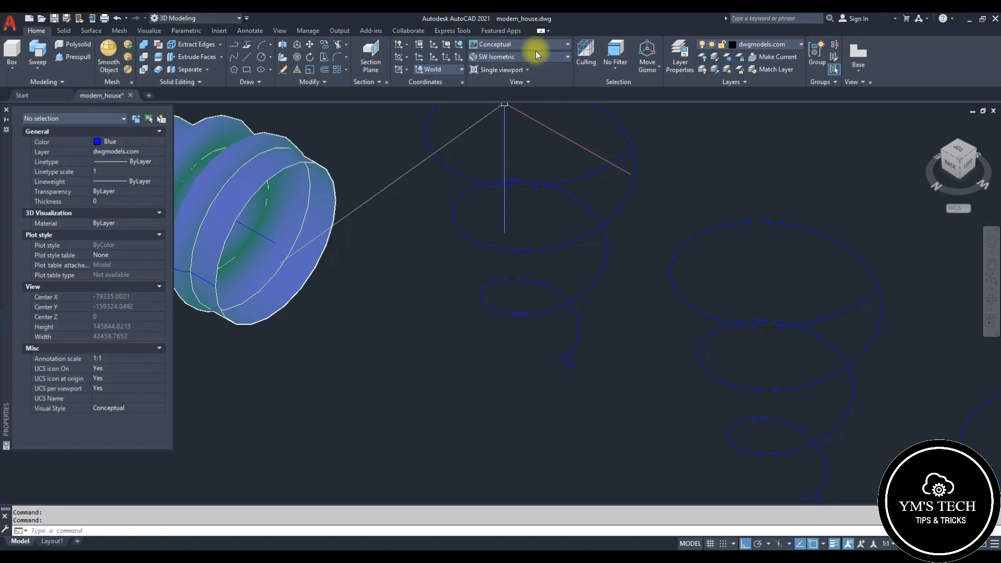
Step: Switch the visual style to 2D Wireframe
{"action": "left_click", "coordinate": [536, 44]}
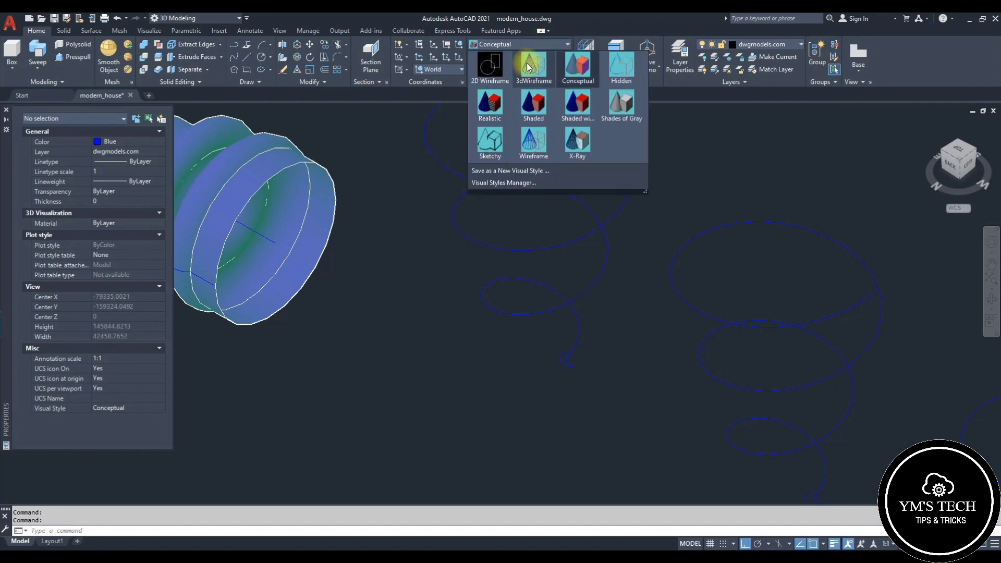
{"action": "left_click", "coordinate": [489, 72]}
{"action": "scroll", "coordinate": [573, 373], "scroll_direction": "up", "scroll_amount": 5}
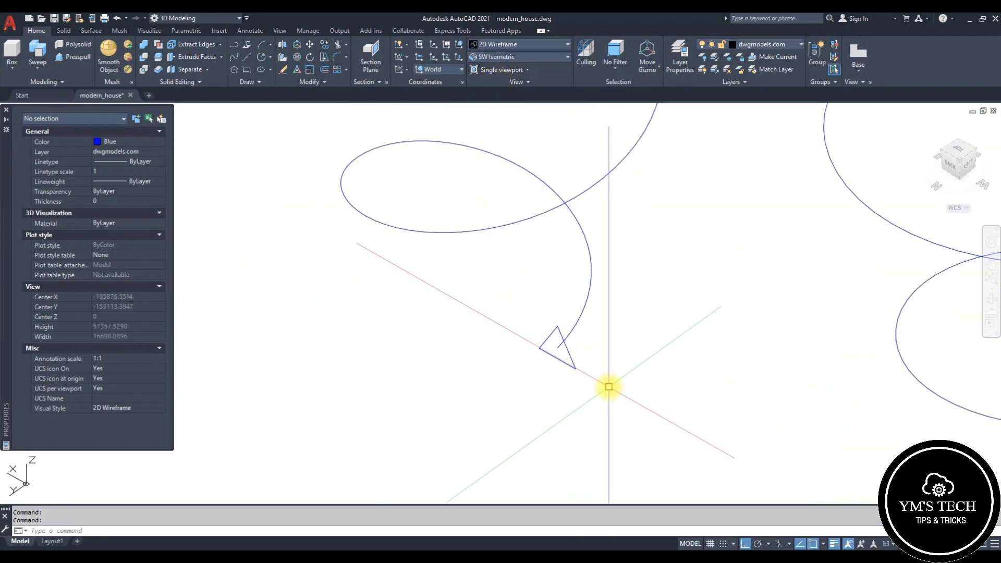
{"action": "key", "text": "Escape"}
{"action": "left_click", "coordinate": [590, 384]}
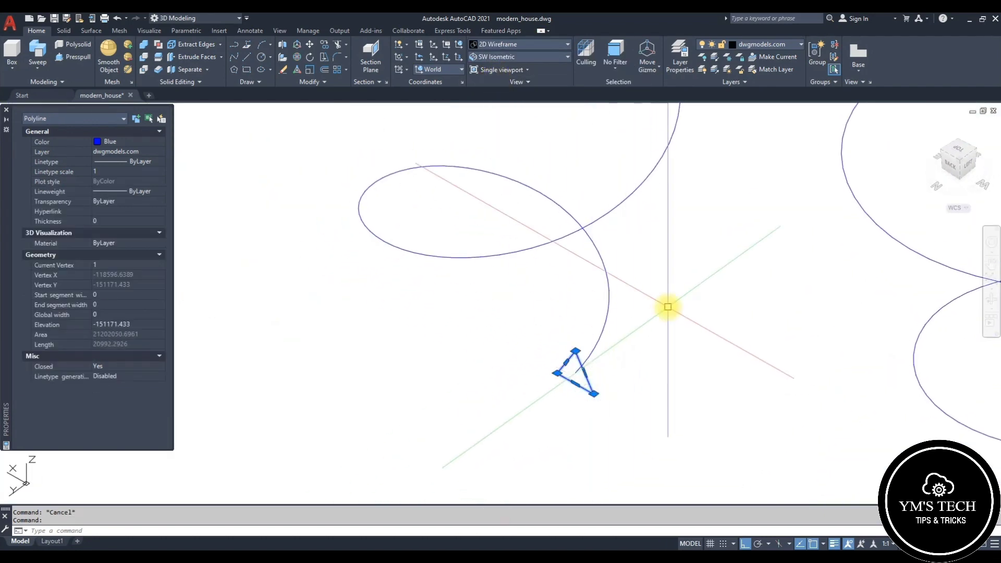
{"action": "left_click", "coordinate": [39, 53]}
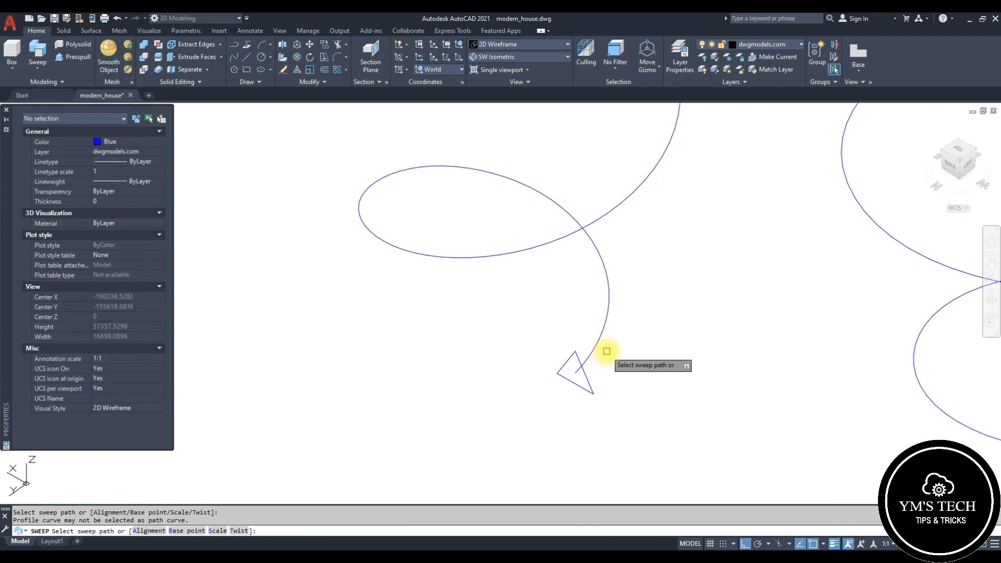
{"action": "key", "text": "space"}
Step: Sweep the triangle along the helix to create a coiled solid
{"action": "key", "text": "space"}
{"action": "left_click", "coordinate": [592, 366]}
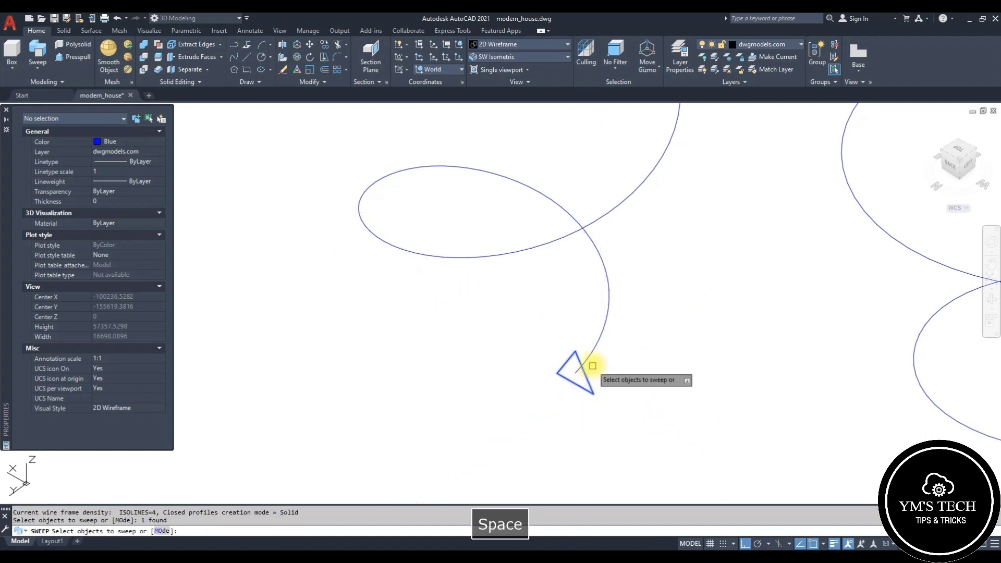
{"action": "key", "text": "space"}
{"action": "left_click", "coordinate": [594, 351]}
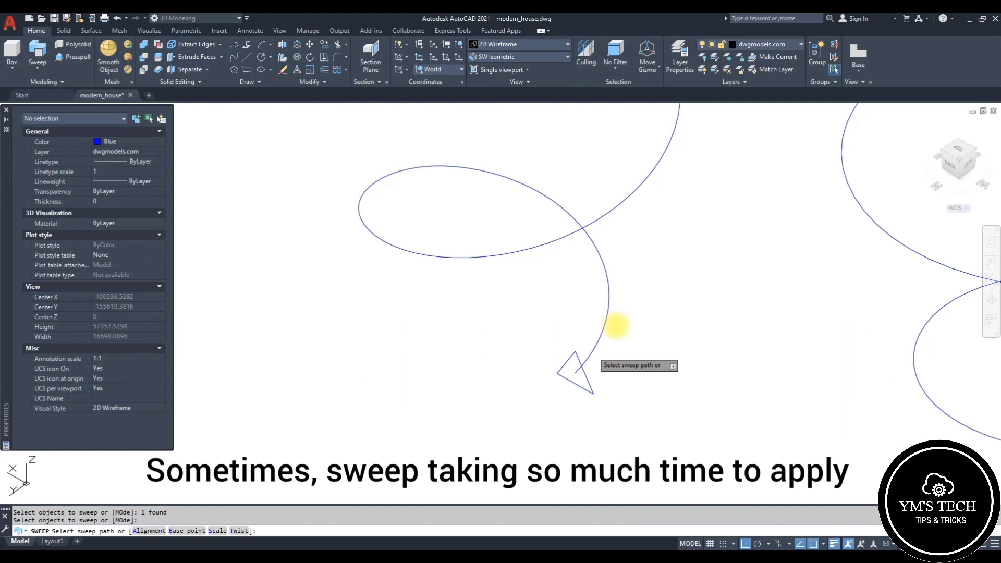
{"action": "left_click", "coordinate": [593, 351]}
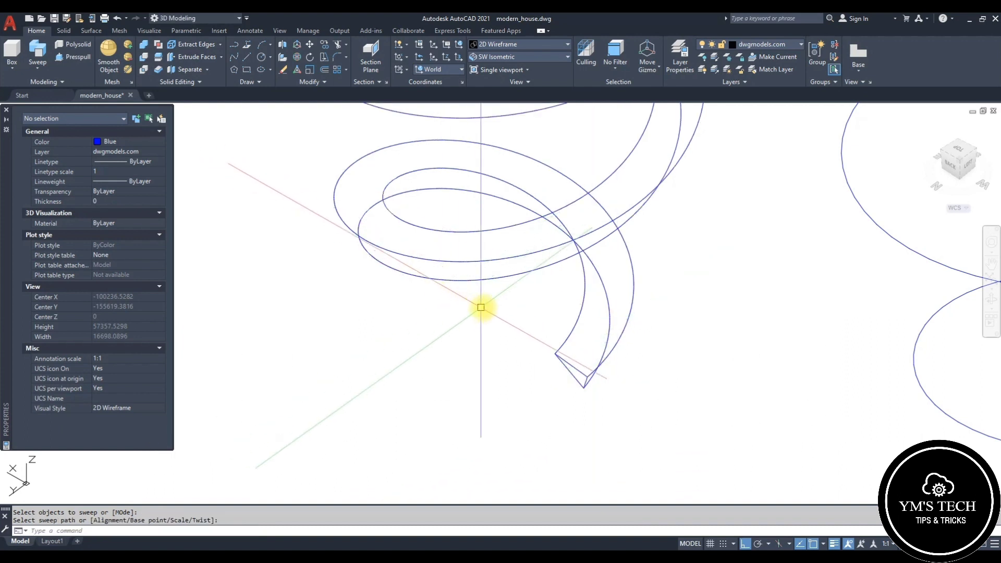
Step: Switch the visual style to Conceptual
{"action": "left_click", "coordinate": [531, 44]}
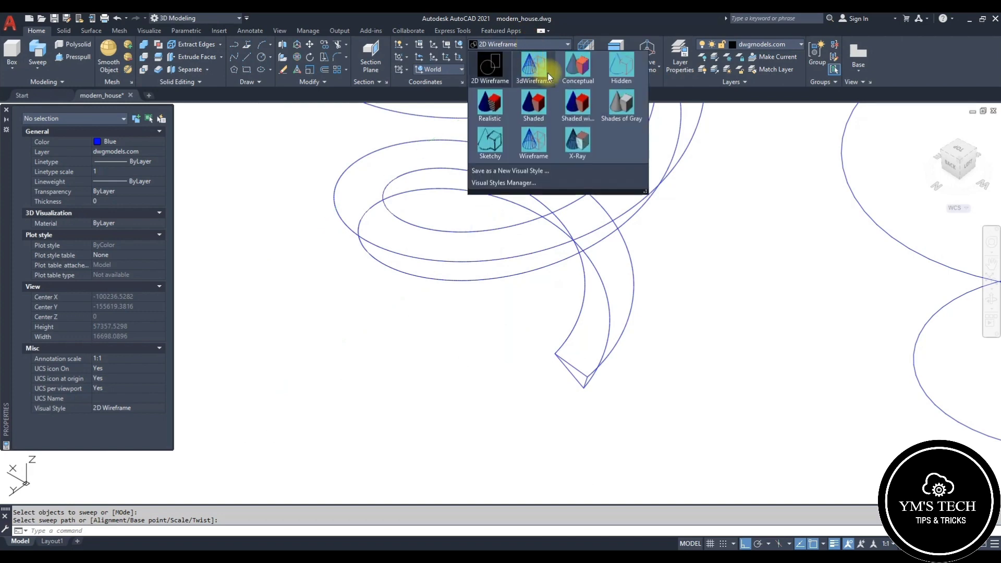
{"action": "left_click", "coordinate": [576, 66]}
Step: Orbit around the swept coil solid to inspect it from different angles
{"action": "scroll", "coordinate": [457, 289], "scroll_direction": "down", "scroll_amount": 3}
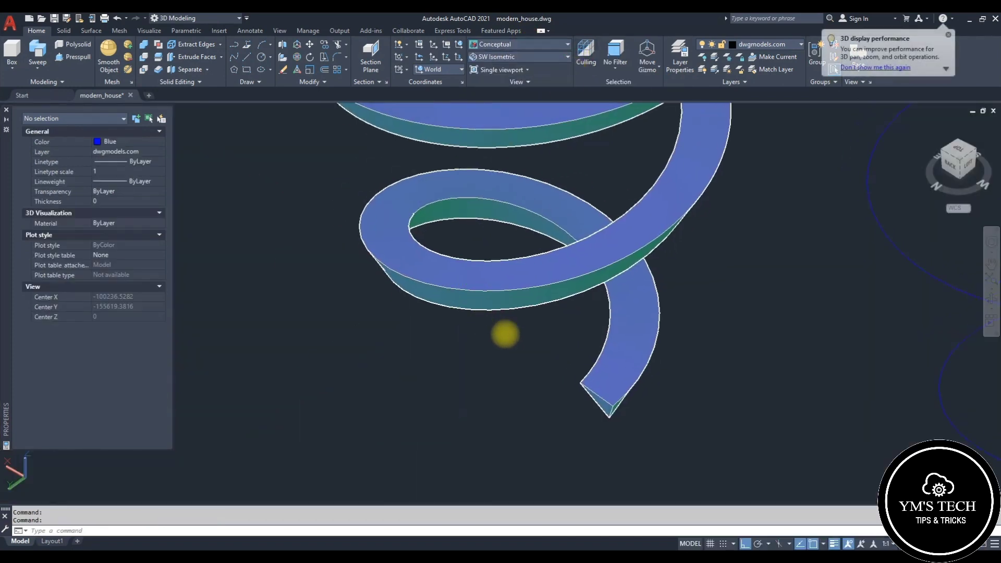
{"action": "left_click", "coordinate": [622, 273]}
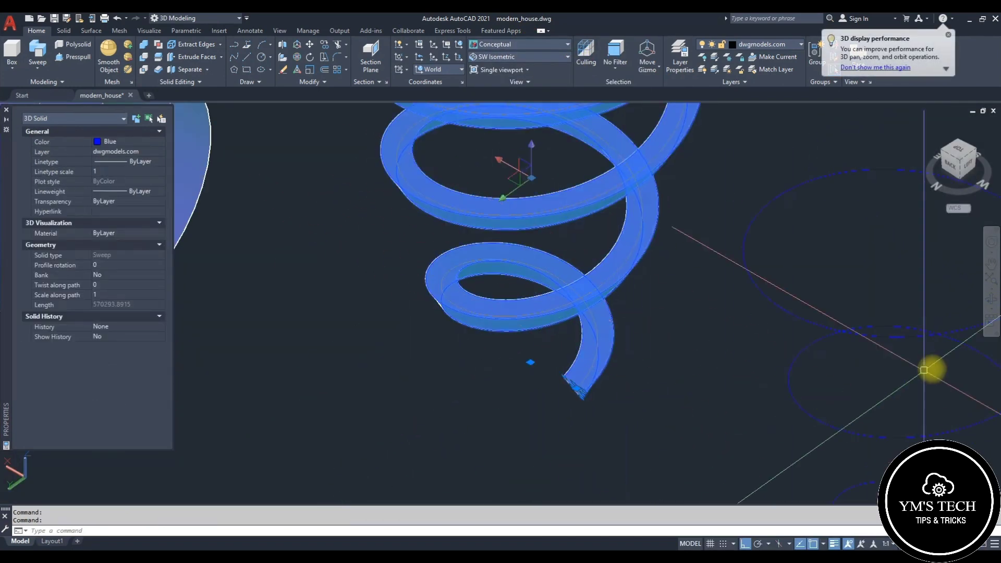
{"action": "left_click", "coordinate": [990, 299]}
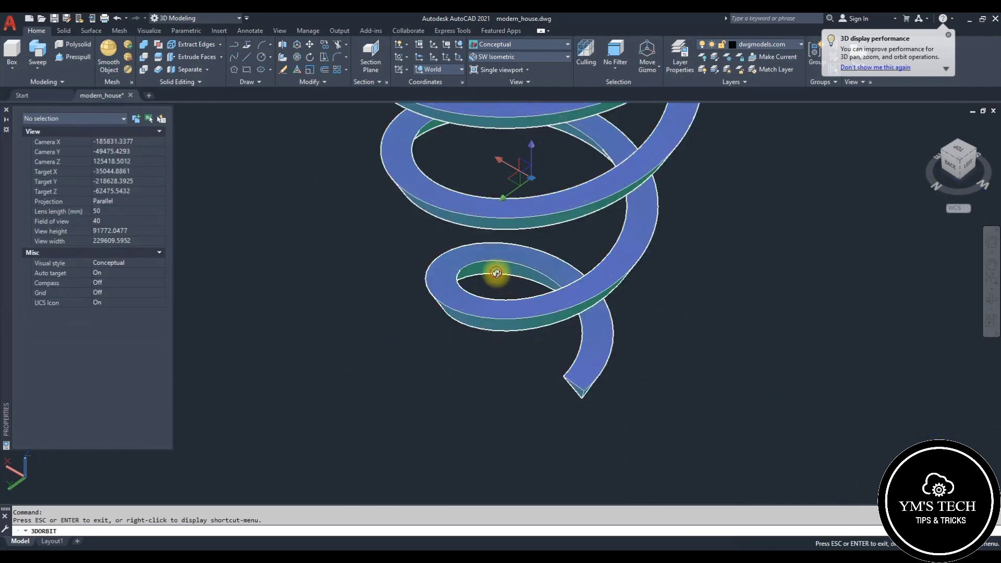
{"action": "left_click_drag", "start_coordinate": [496, 273], "coordinate": [561, 301]}
{"action": "left_click_drag", "start_coordinate": [564, 263], "coordinate": [574, 283]}
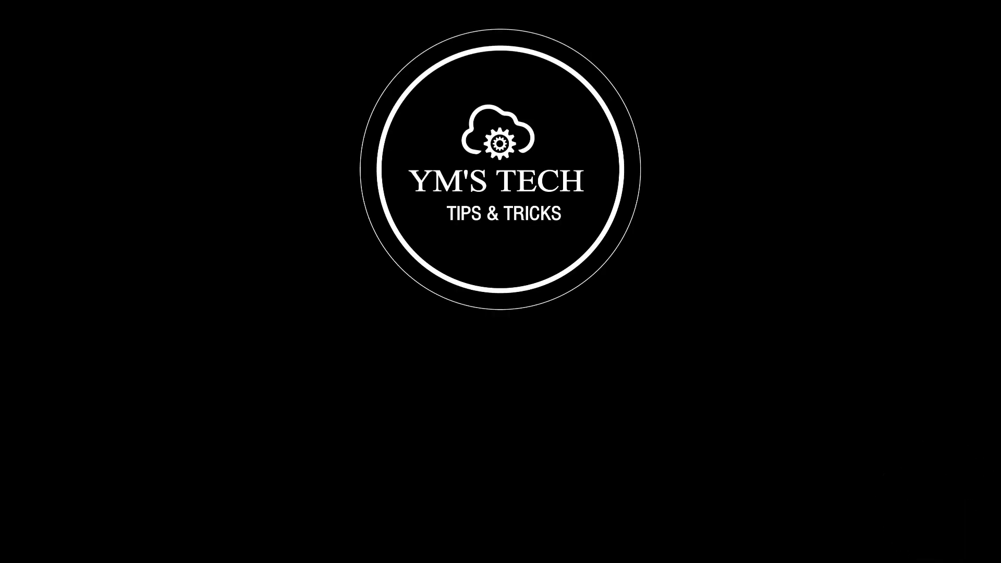